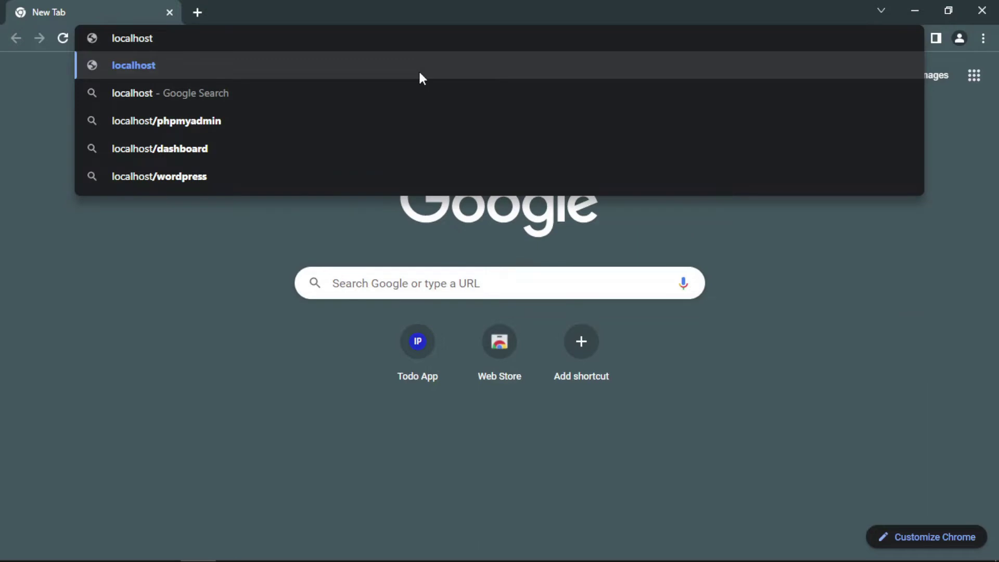
- Load localhost/wordpress and check the Nature site's 'Welcome to the bird world' homepage
text(ress)
key(Return)
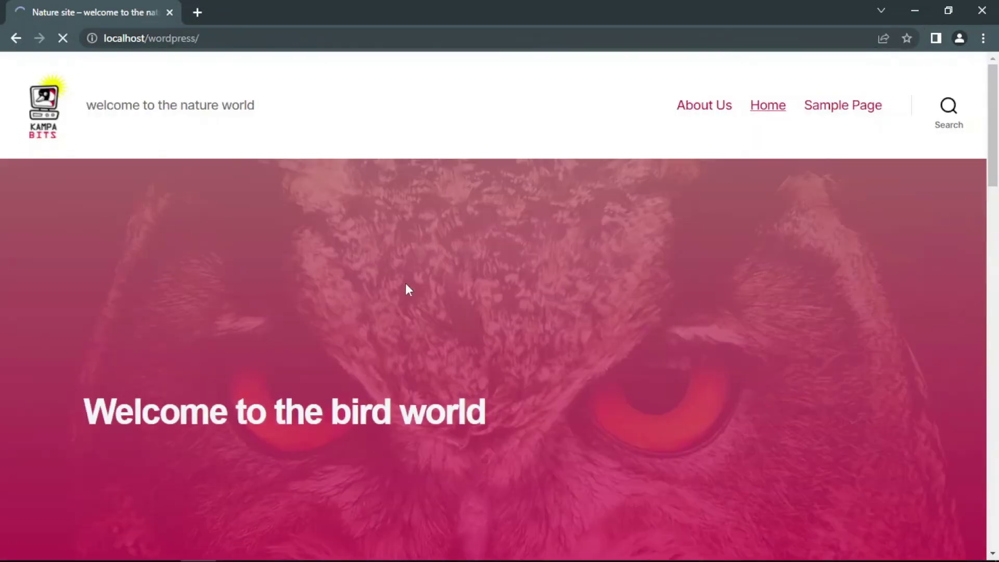
scroll(405, 283, down, 4)
scroll(405, 283, up, 4)
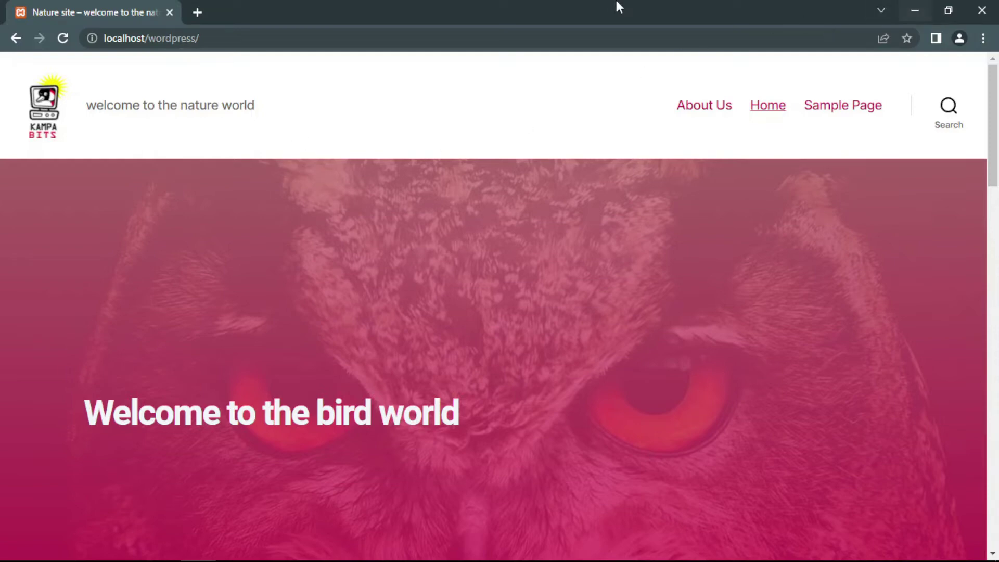
- Go to namecheap.com in a new browser tab
click(198, 12)
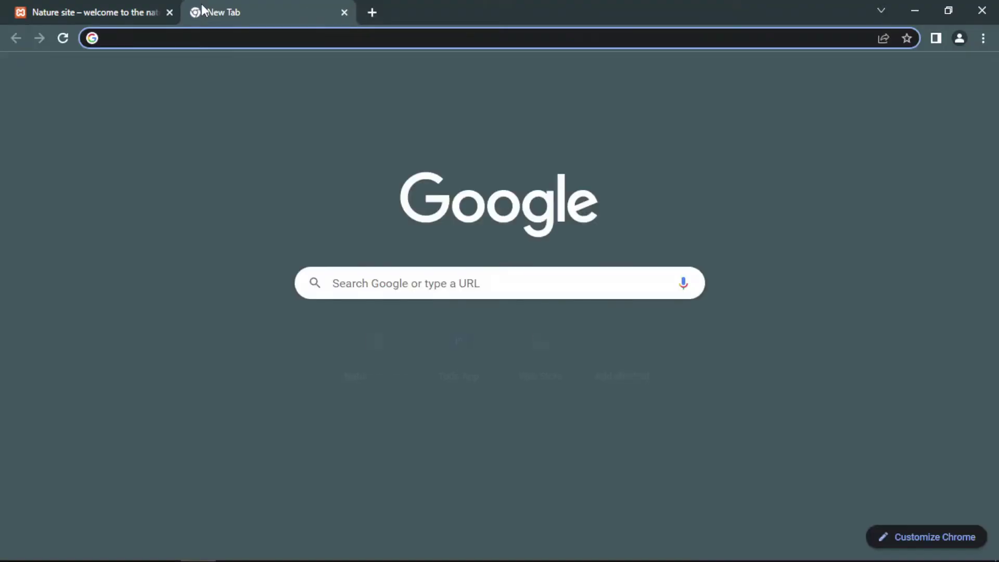
text(na)
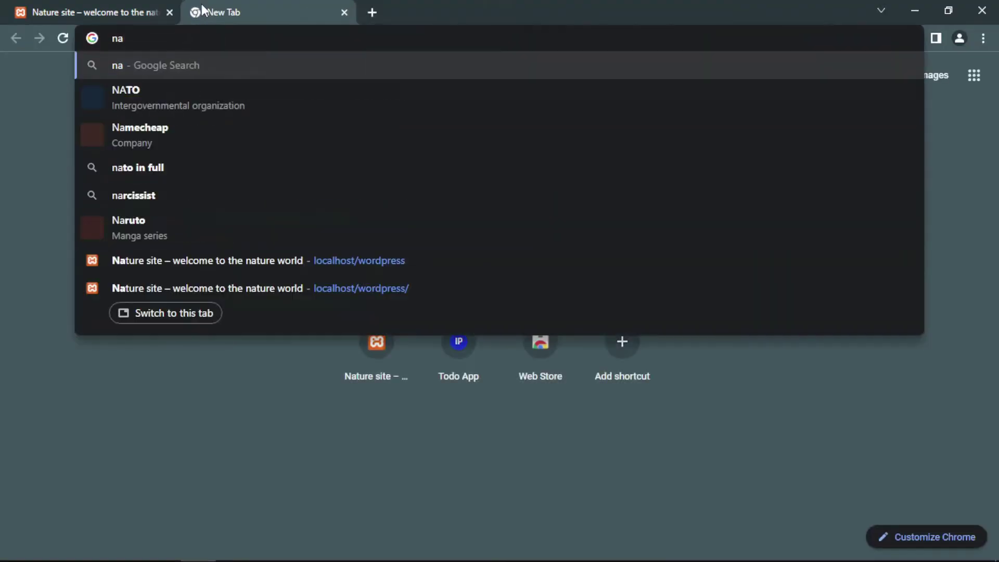
text(meche)
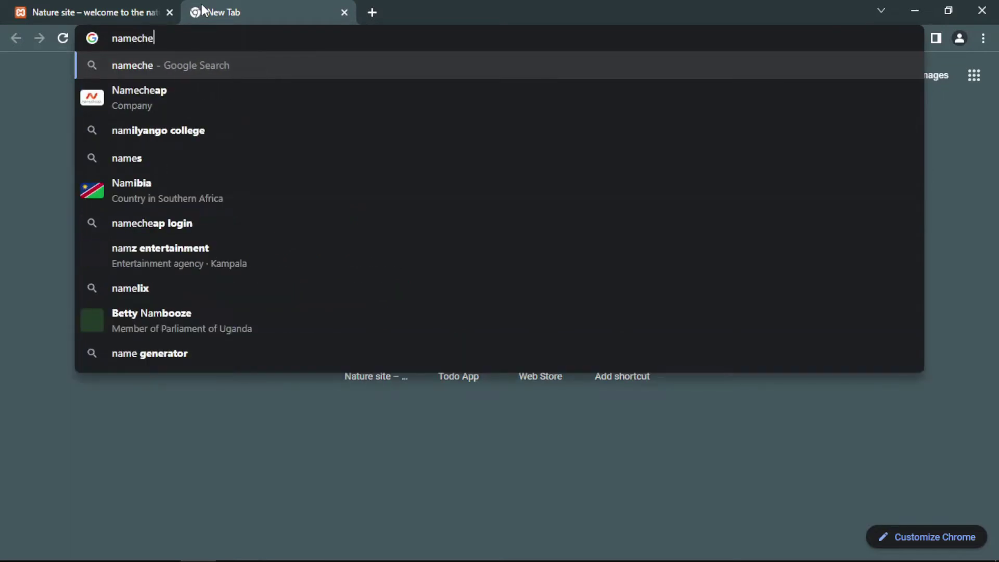
text(ap.)
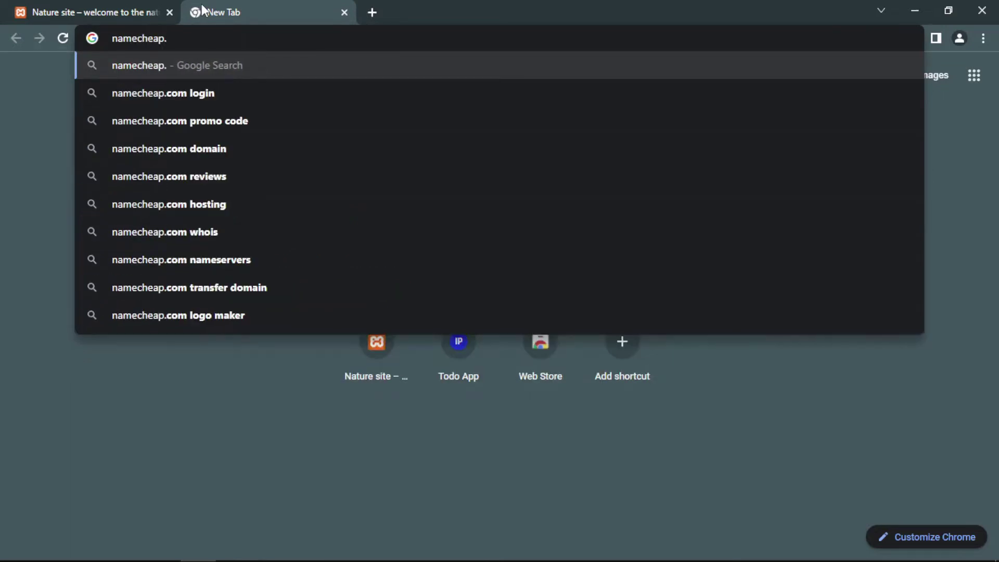
text(com)
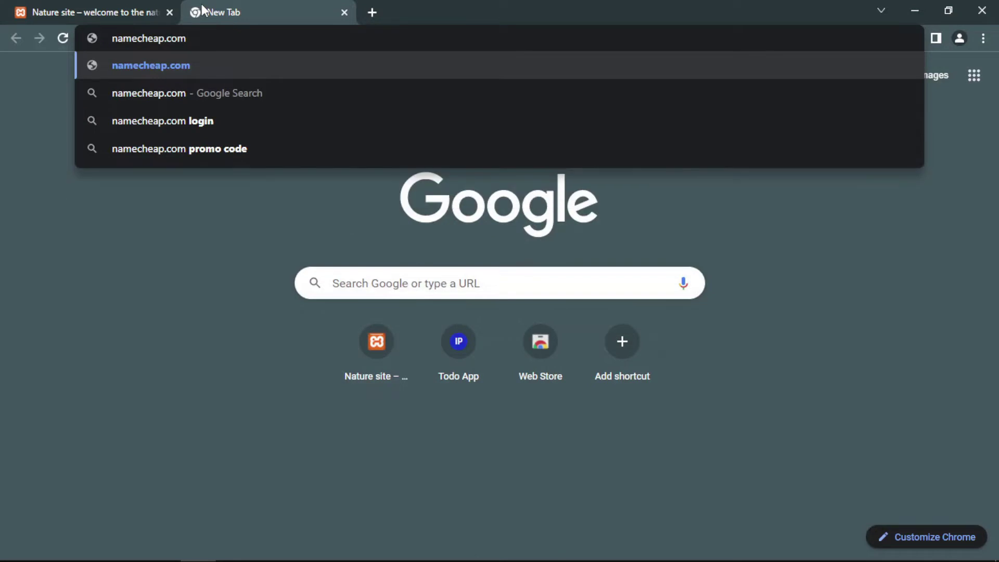
key(Return)
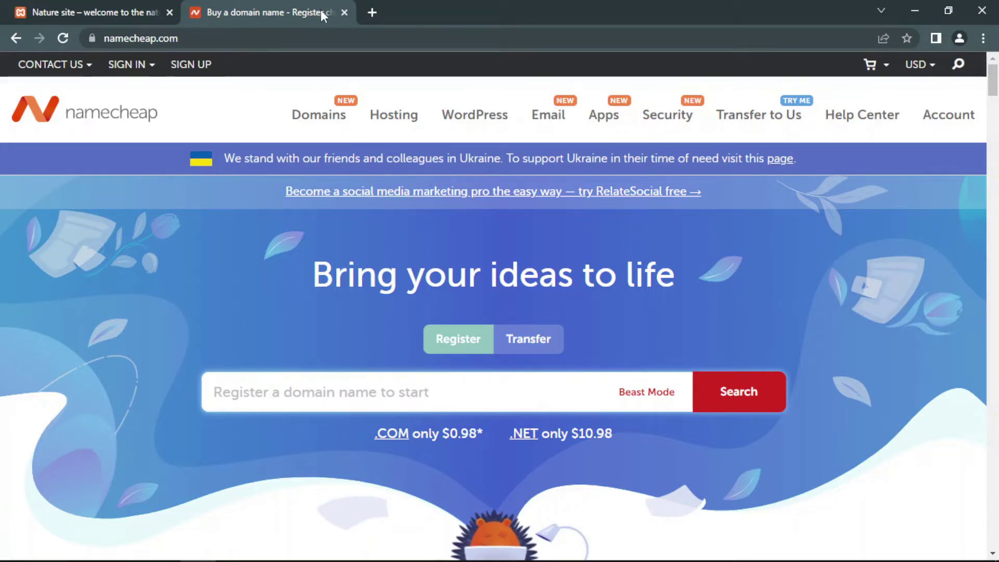
- Load the live domain codeforuganda.org in the current tab
click(276, 36)
text(cod)
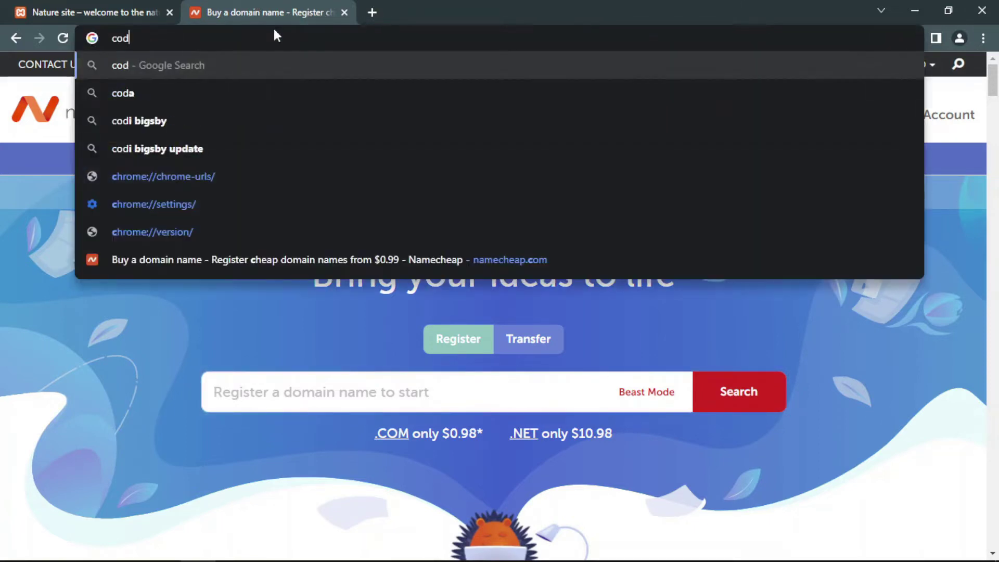
text(efor)
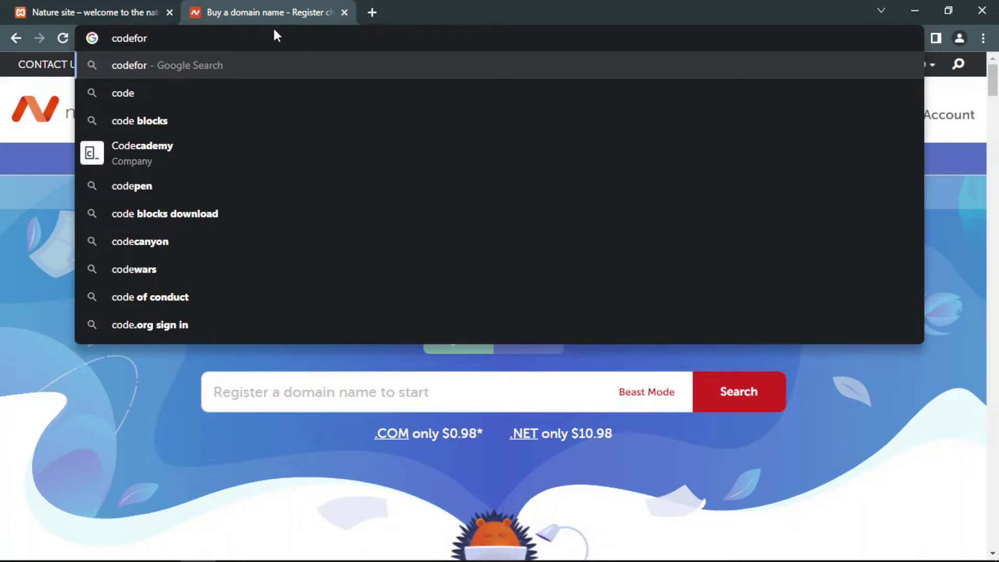
text(uganda.org)
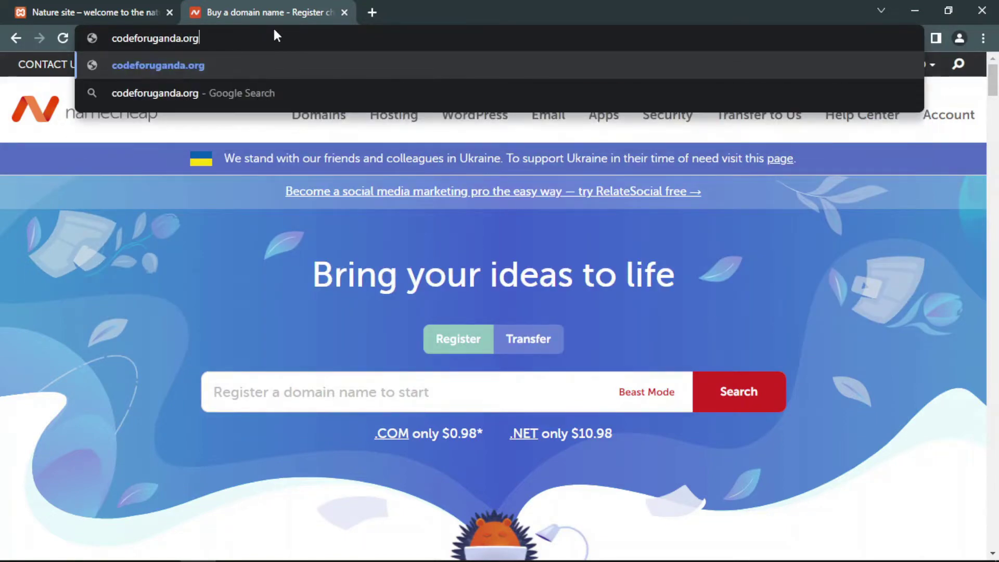
key(Return)
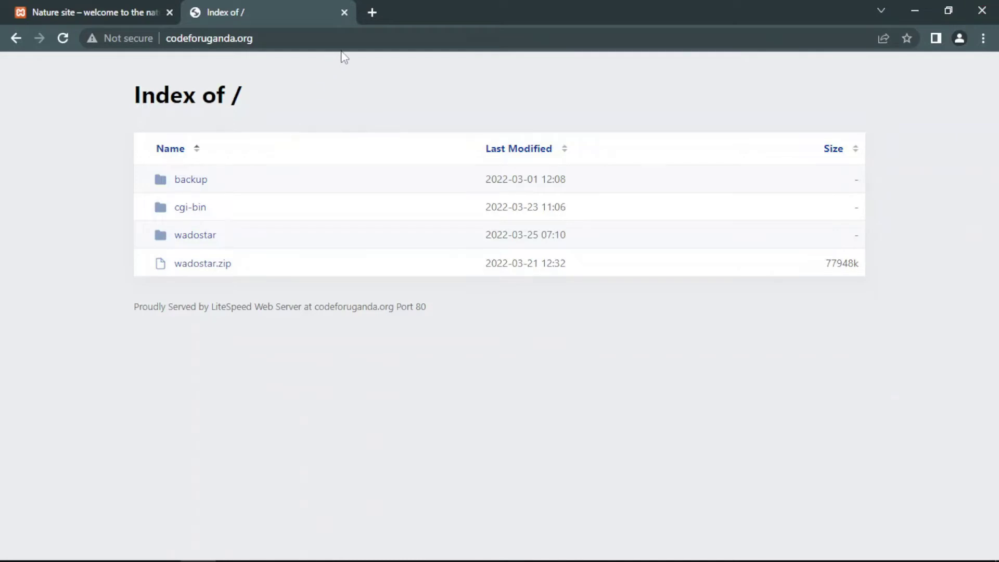
- Append /cpanel to the domain and load codeforuganda.org/cpanel
click(364, 32)
click(381, 31)
text(/)
key(BackSpace)
text(/cpanel)
key(Return)
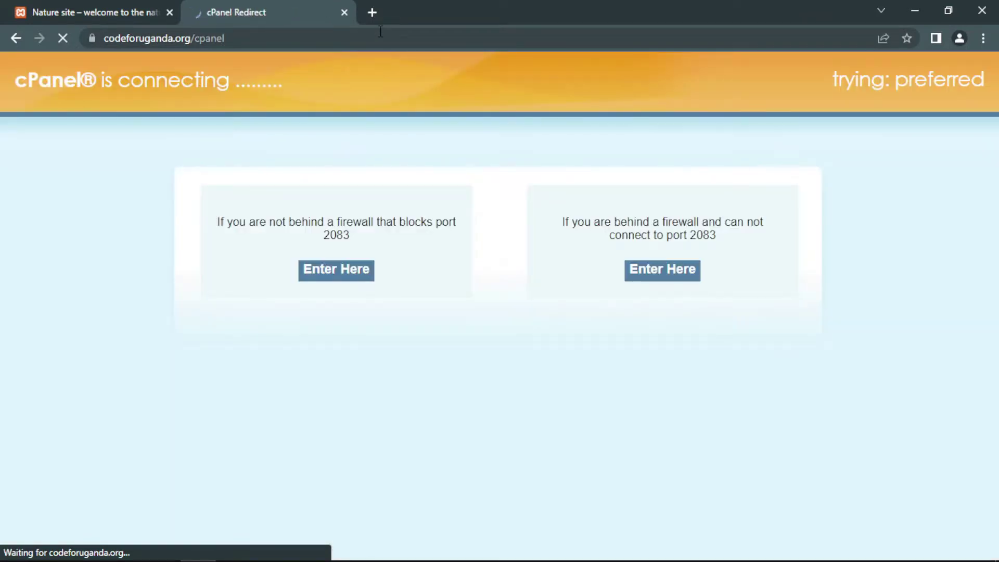
- Correct the address to codeforuganda.org/cpanel and load the cPanel login page
click(380, 31)
key(BackSpace)
key(BackSpace)
key(BackSpace)
key(BackSpace)
key(BackSpace)
key(BackSpace)
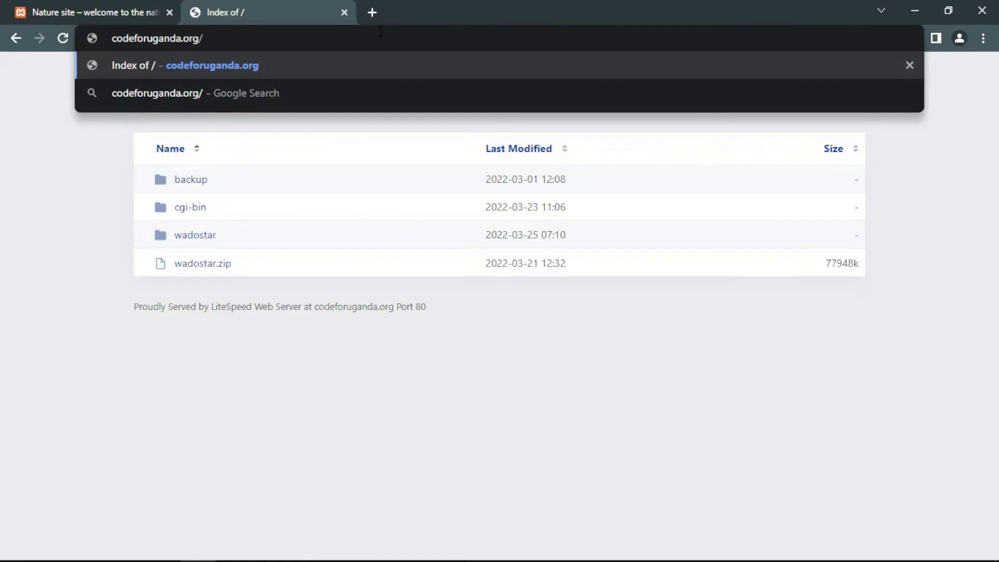
text(cpanel)
key(Return)
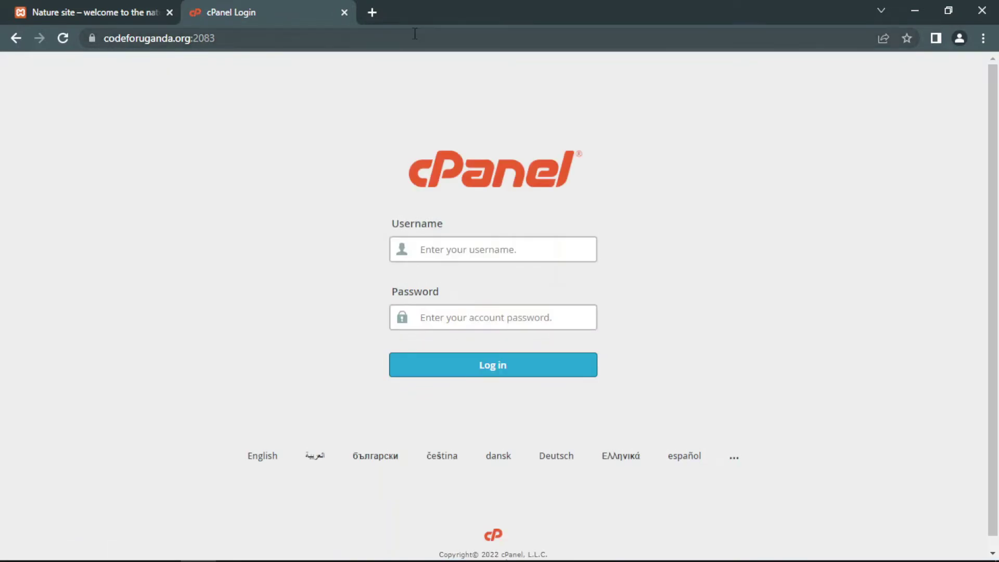
- Enter the account username and paste the password to log in to cPanel
text(cod)
click(446, 315)
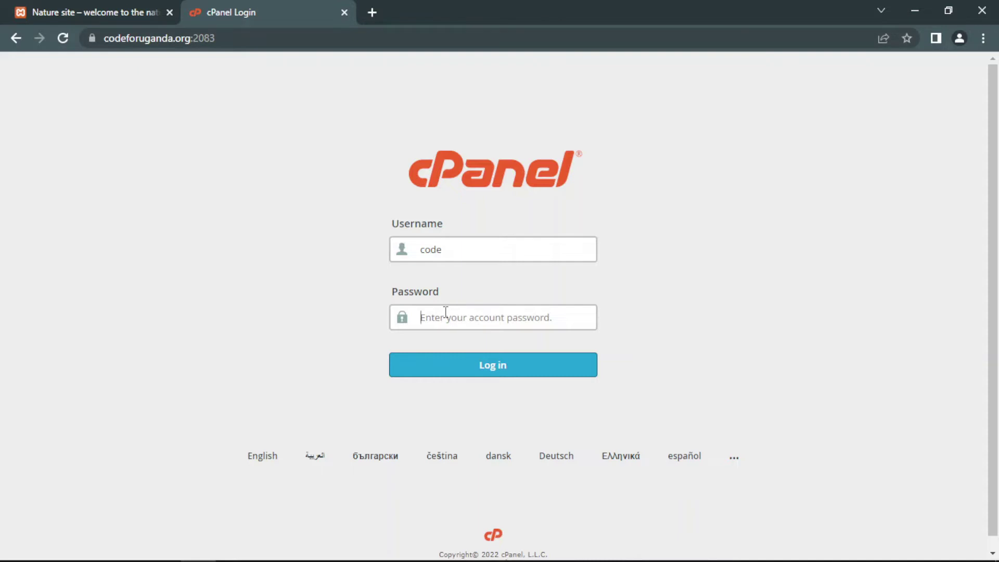
key(ctrl+v)
click(460, 366)
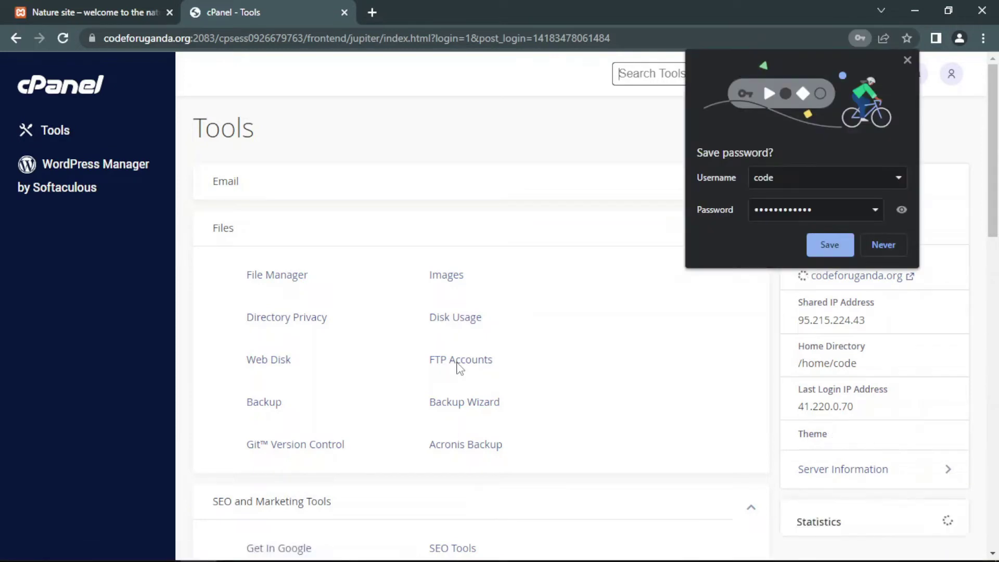
- Dismiss Chrome's save-password bubble and reload the cPanel Tools home page
click(830, 245)
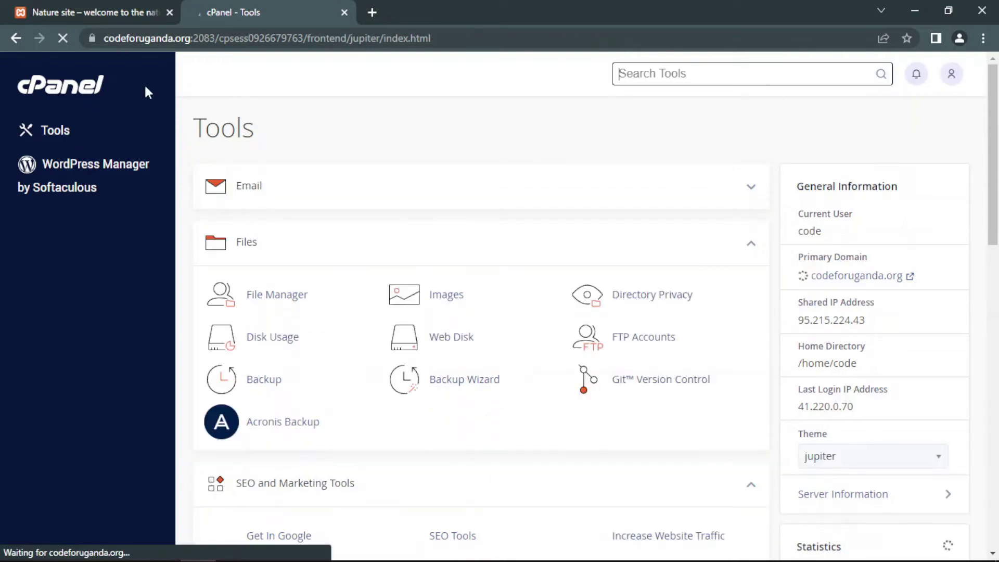
click(84, 89)
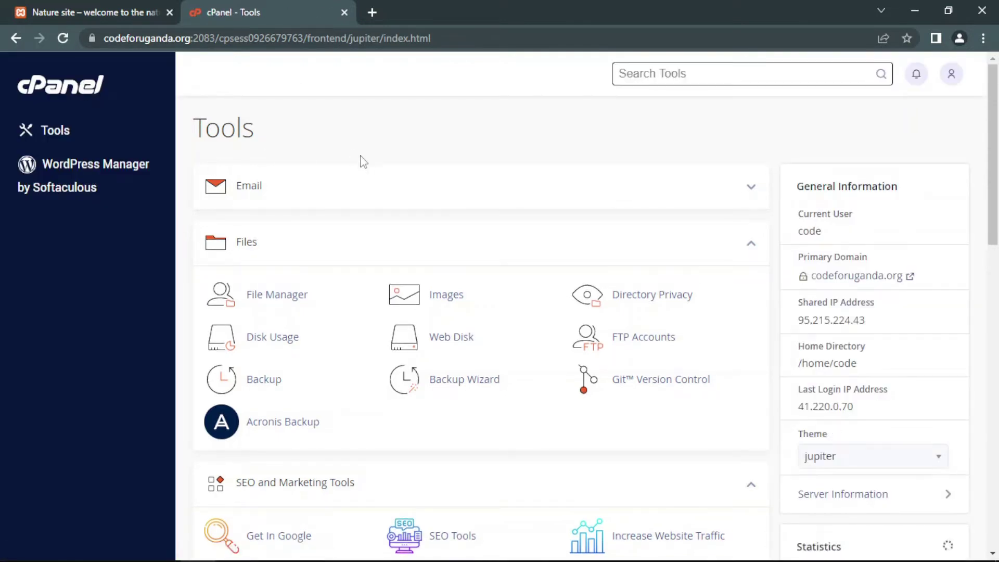
scroll(471, 221, down, 3)
scroll(473, 225, up, 3)
- Browse the Tools dashboard's Files, Databases and Domains sections
middle_click(471, 220)
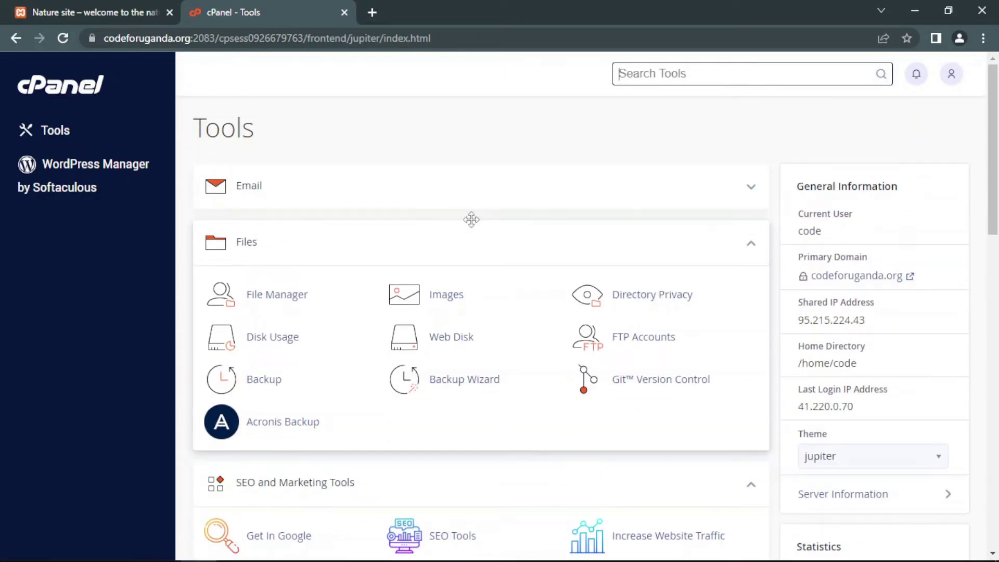
scroll(430, 237, down, 4)
middle_click(427, 231)
scroll(427, 231, down, 4)
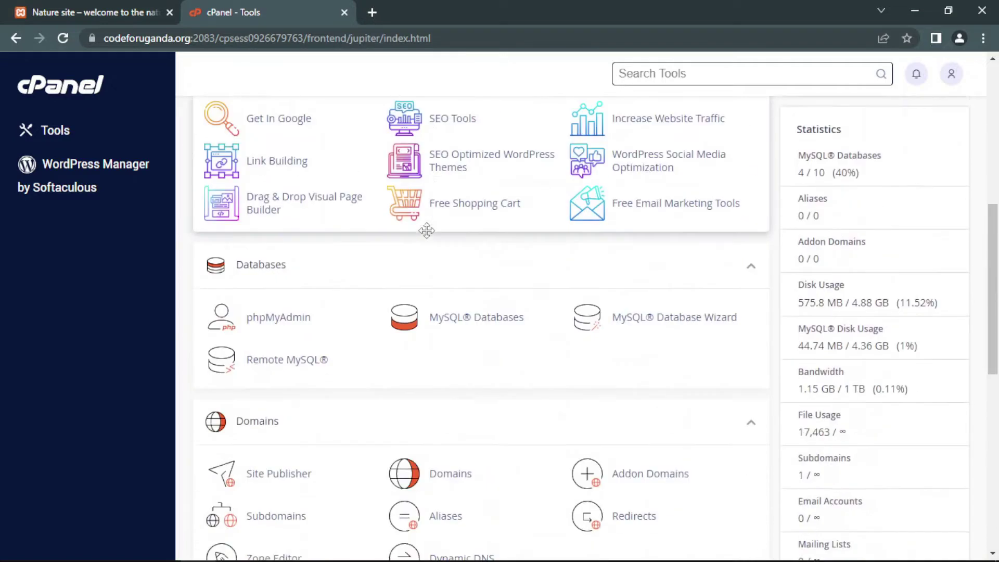
scroll(428, 234, down, 1)
scroll(429, 237, up, 4)
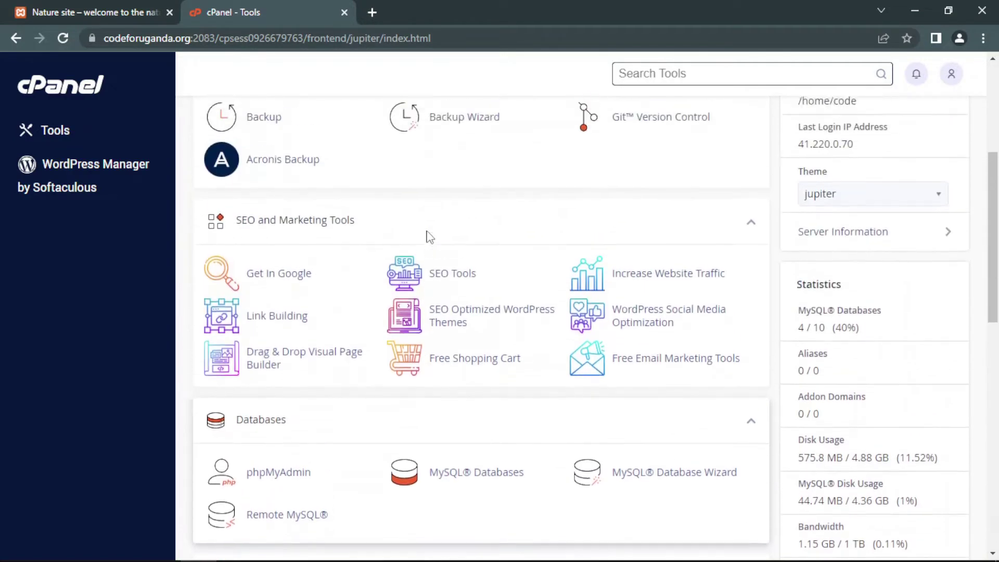
scroll(428, 237, up, 4)
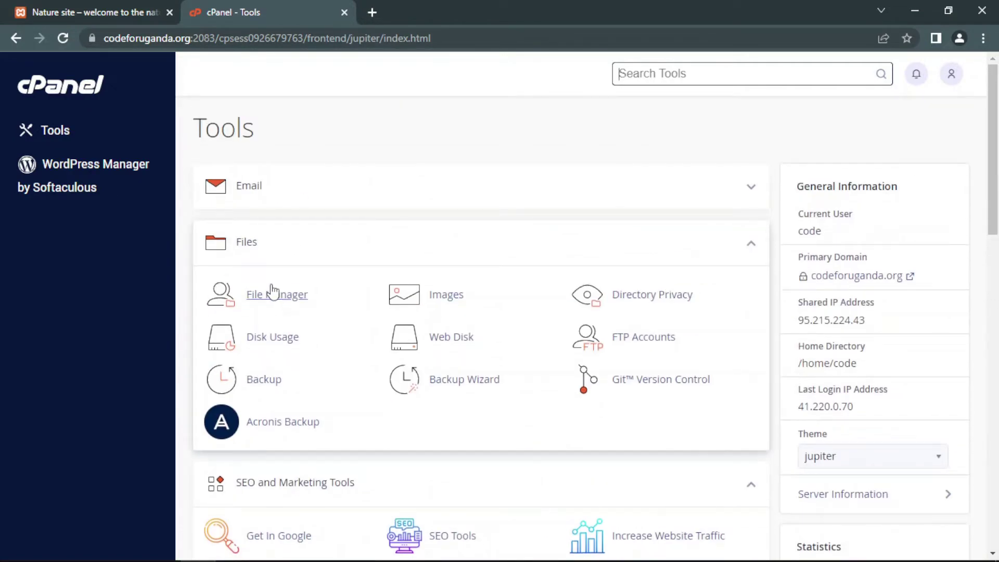
scroll(482, 337, down, 2)
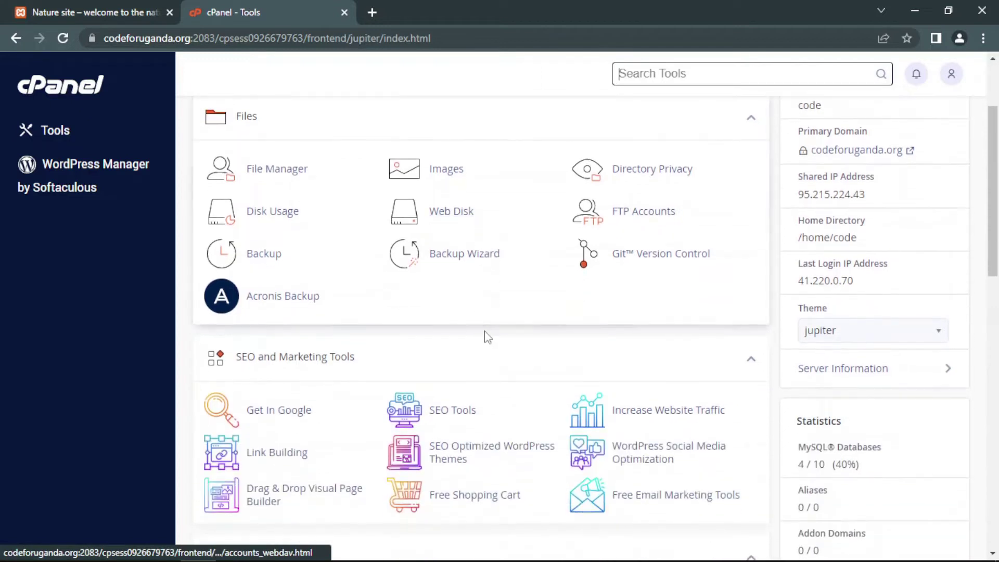
scroll(487, 337, down, 3)
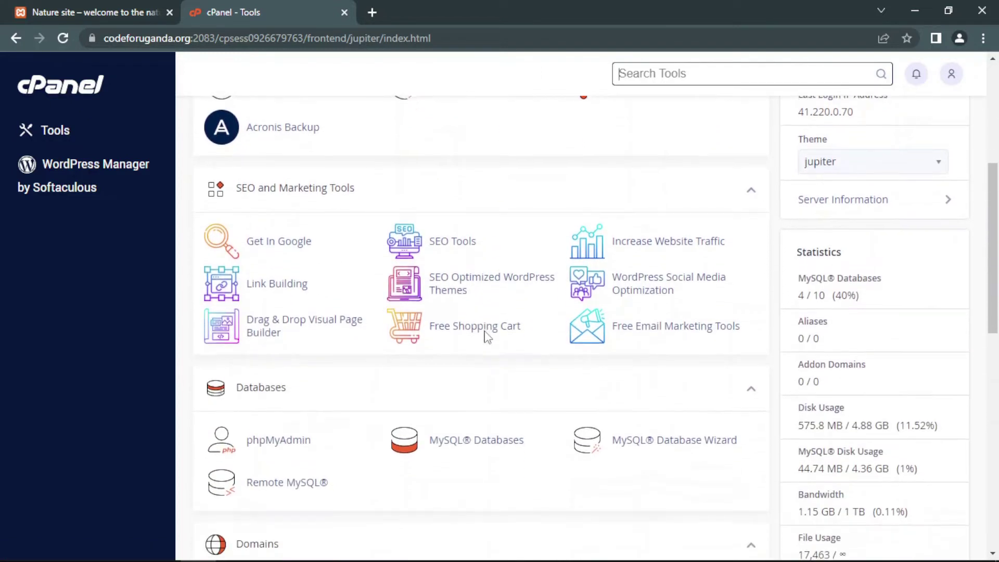
scroll(486, 341, down, 1)
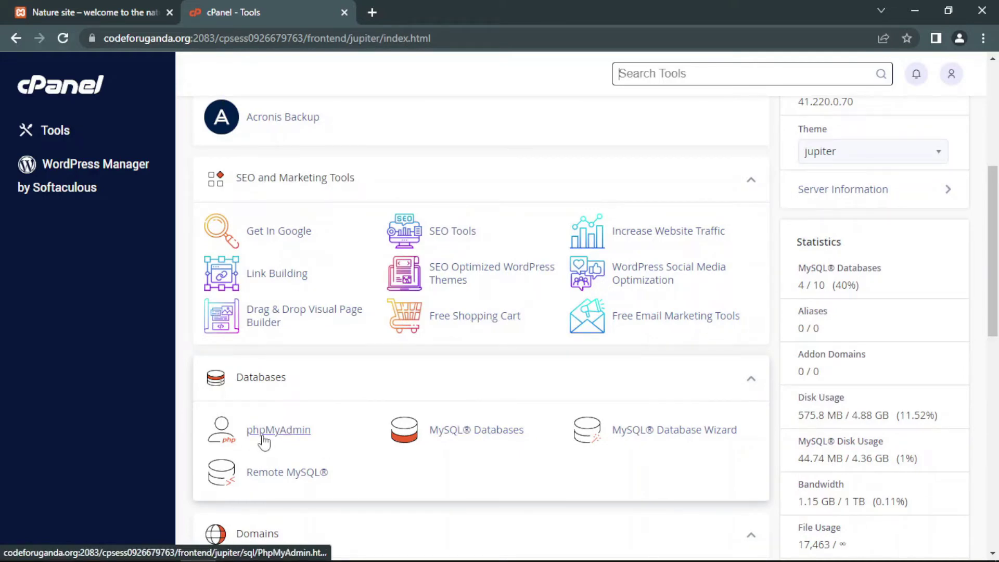
scroll(263, 442, up, 6)
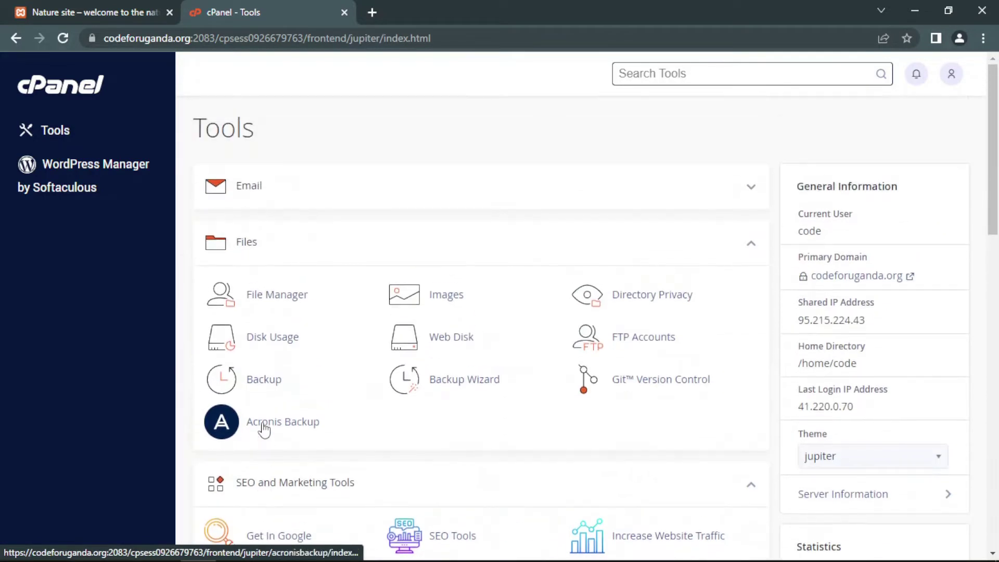
- Open File Manager, enter public_html and bring up its File Upload page
click(266, 302)
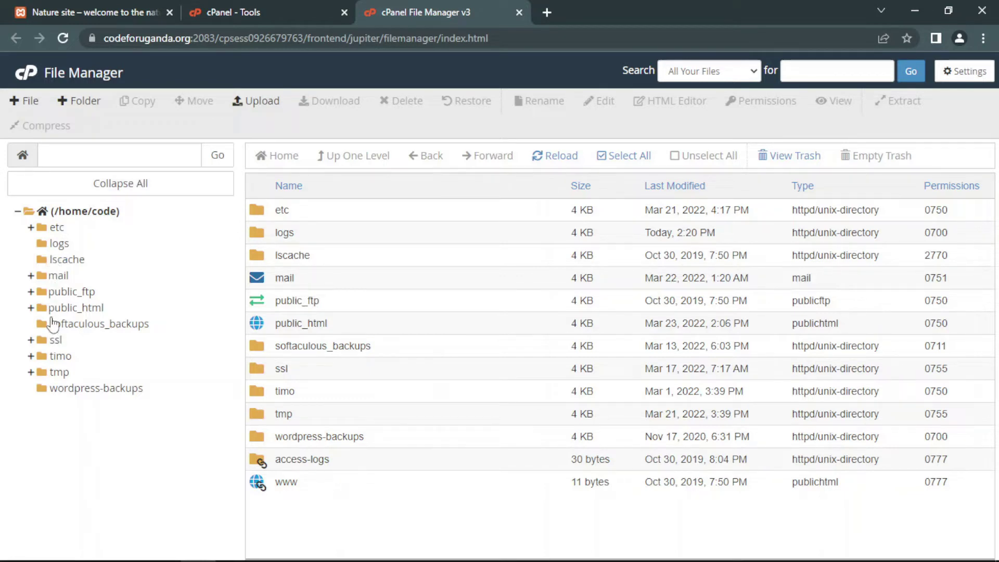
click(56, 312)
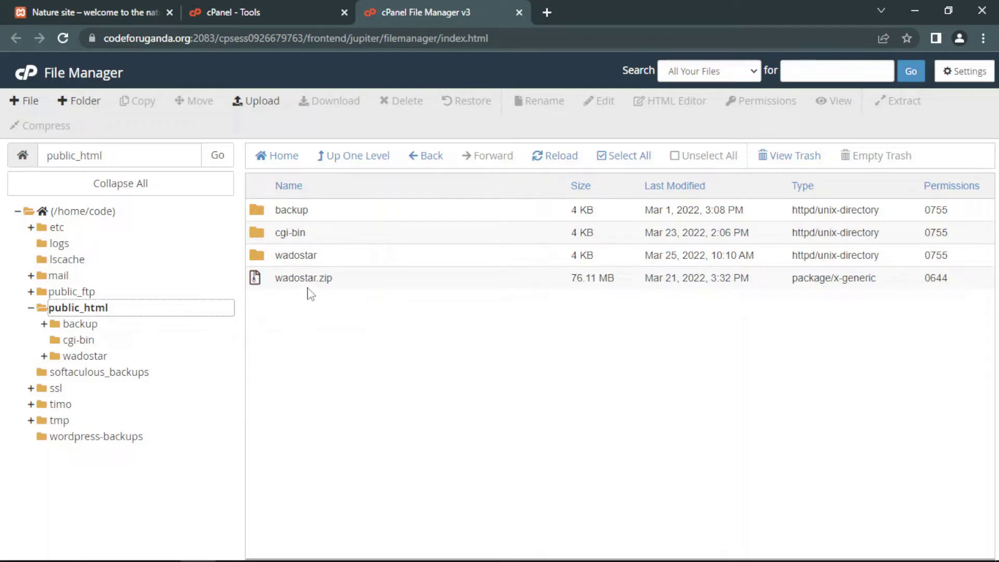
click(315, 367)
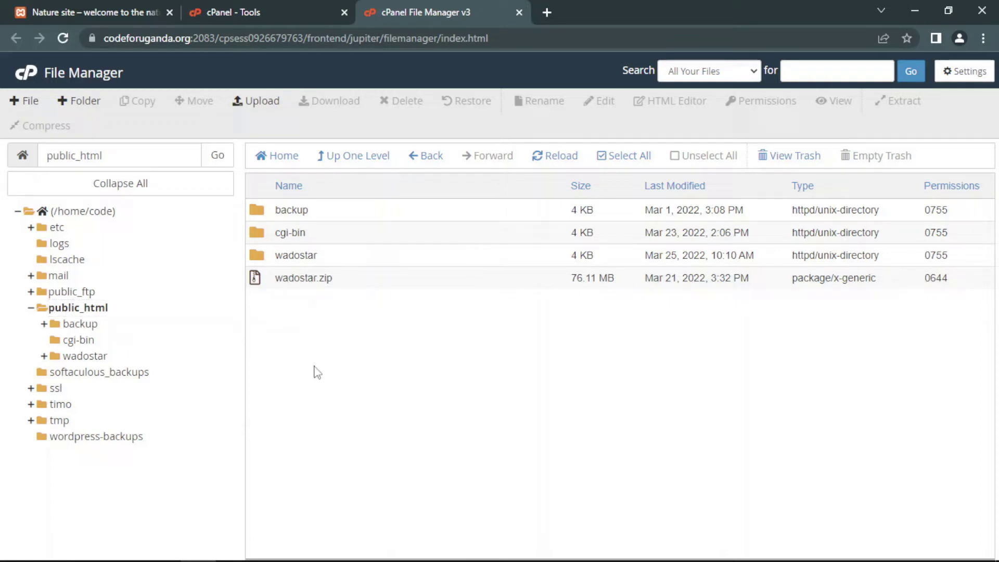
click(256, 102)
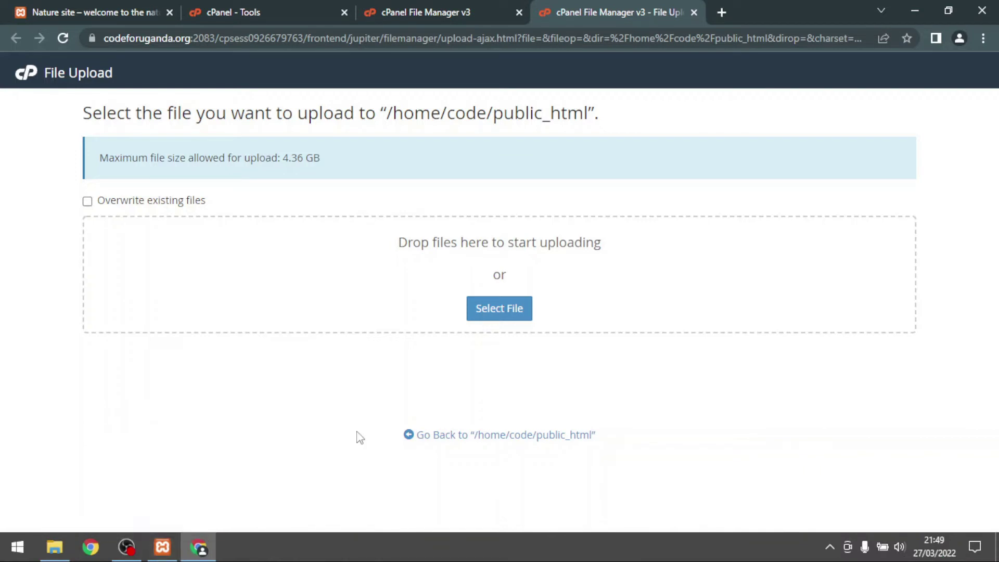
mouse_move(61, 549)
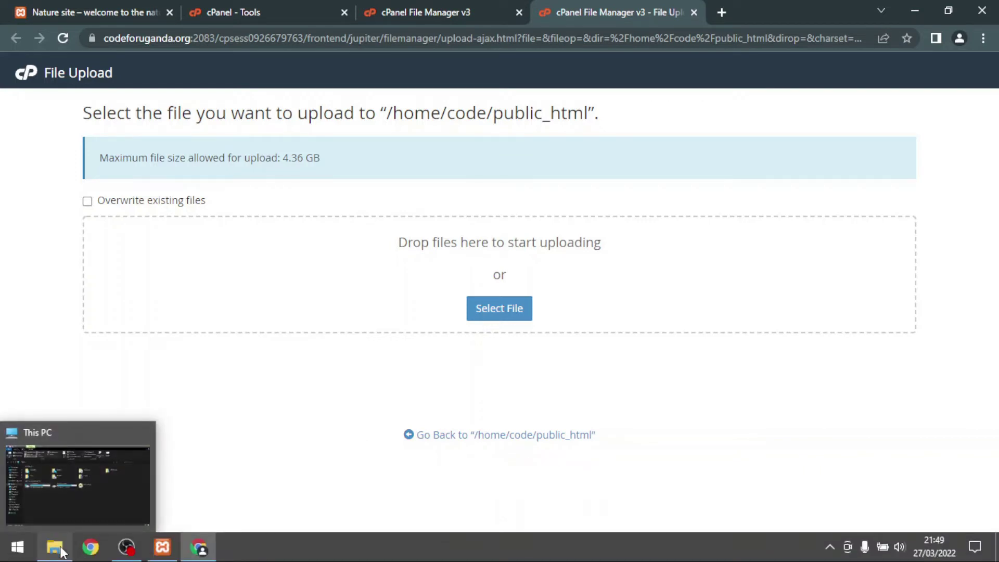
- In File Explorer, navigate to C:\xampp\htdocs
click(78, 520)
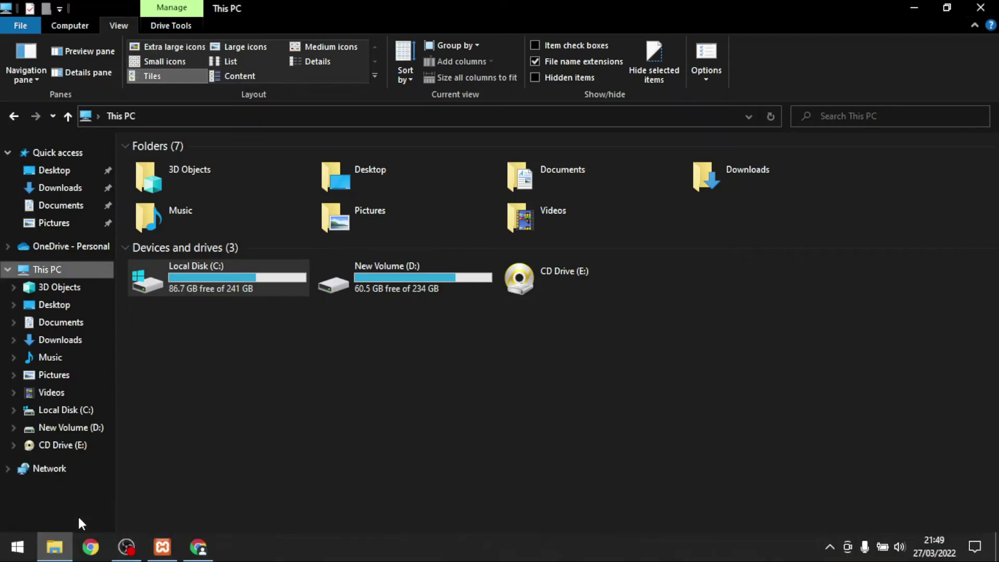
click(235, 294)
double_click(236, 289)
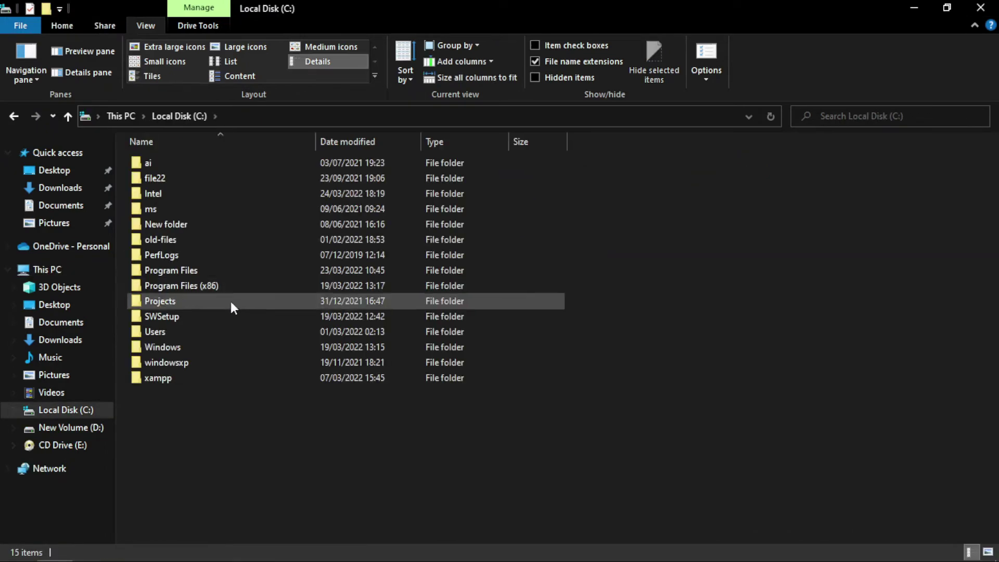
double_click(204, 372)
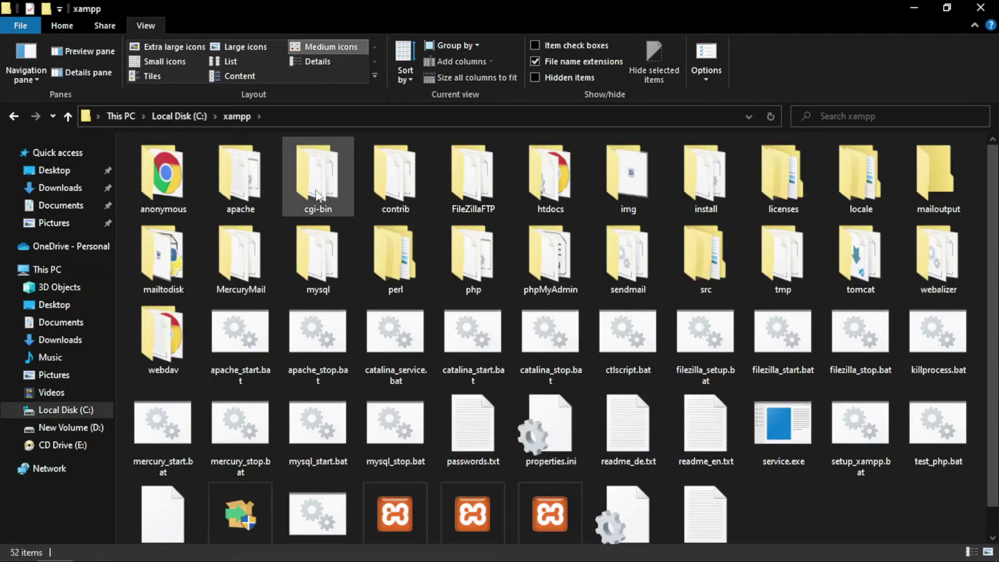
double_click(555, 196)
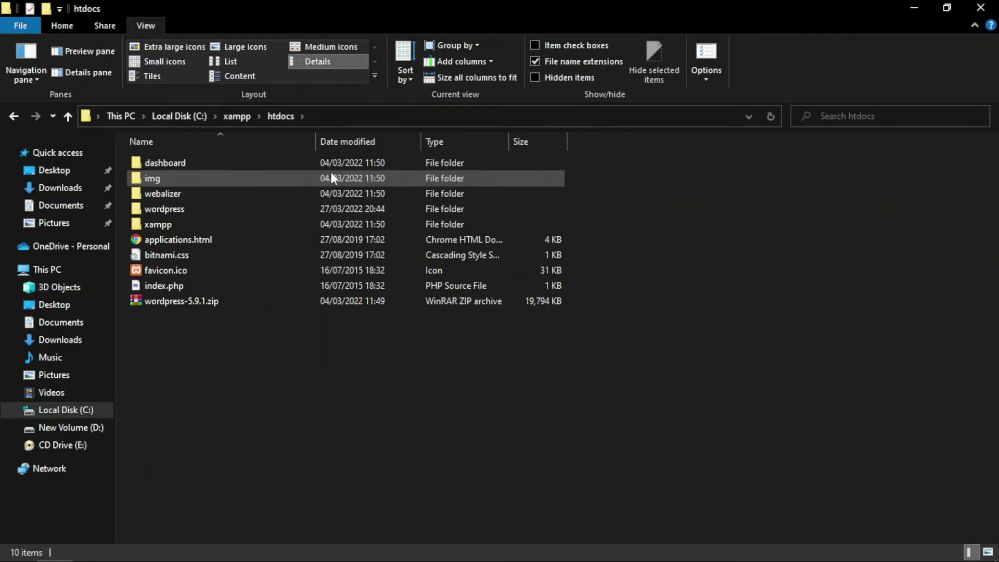
- Compress the wordpress folder into an archive named wordpress.zip
right_click(240, 206)
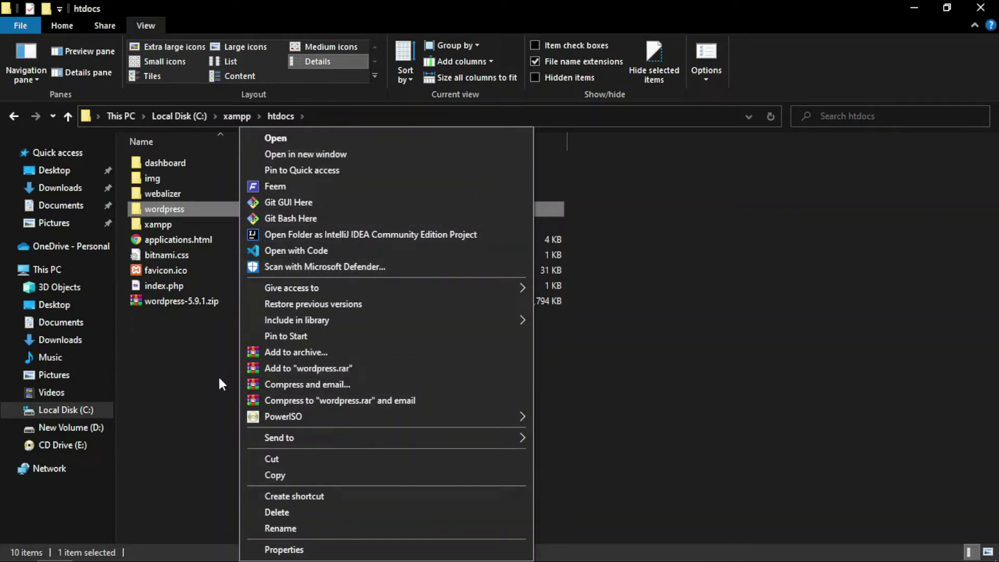
click(186, 358)
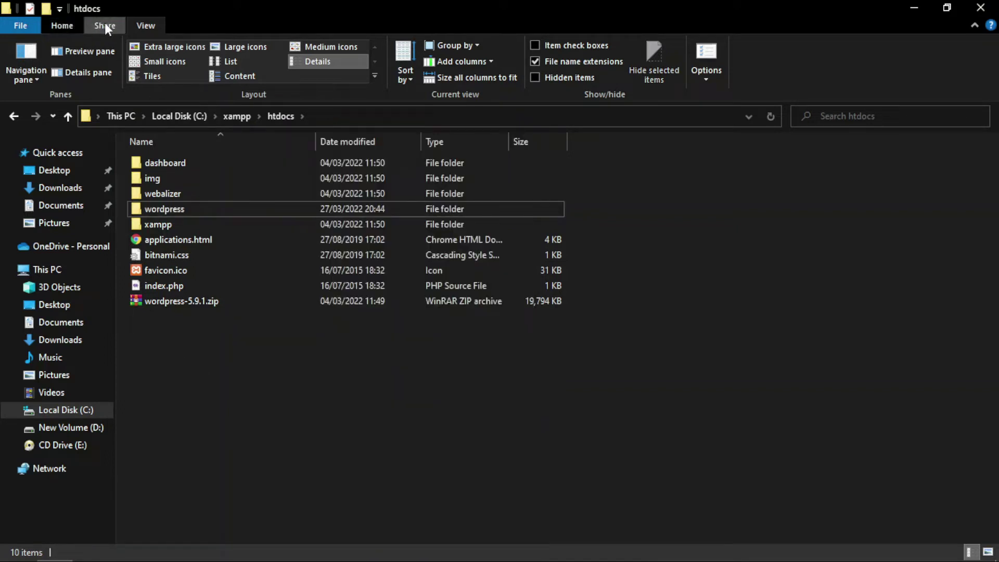
click(153, 208)
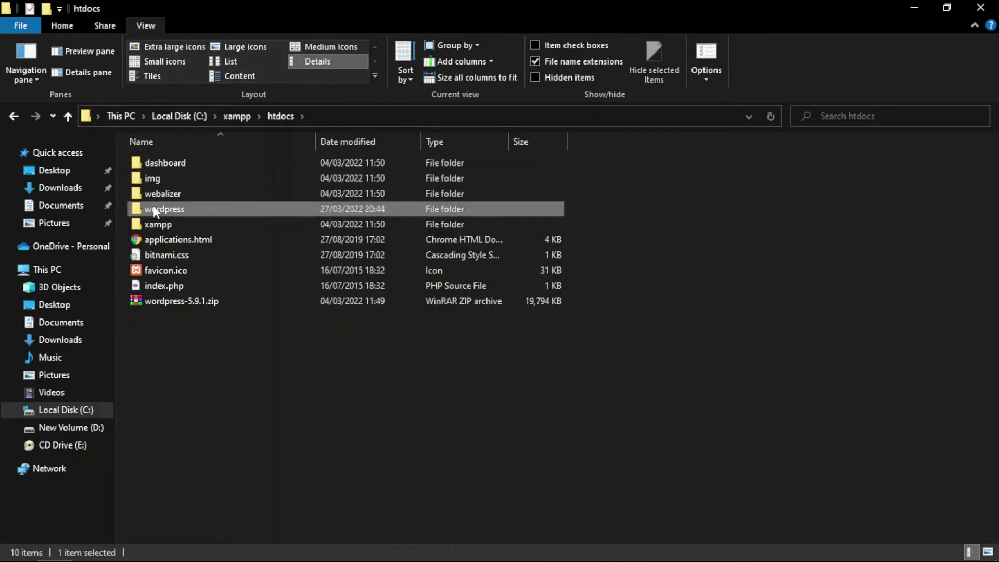
click(107, 24)
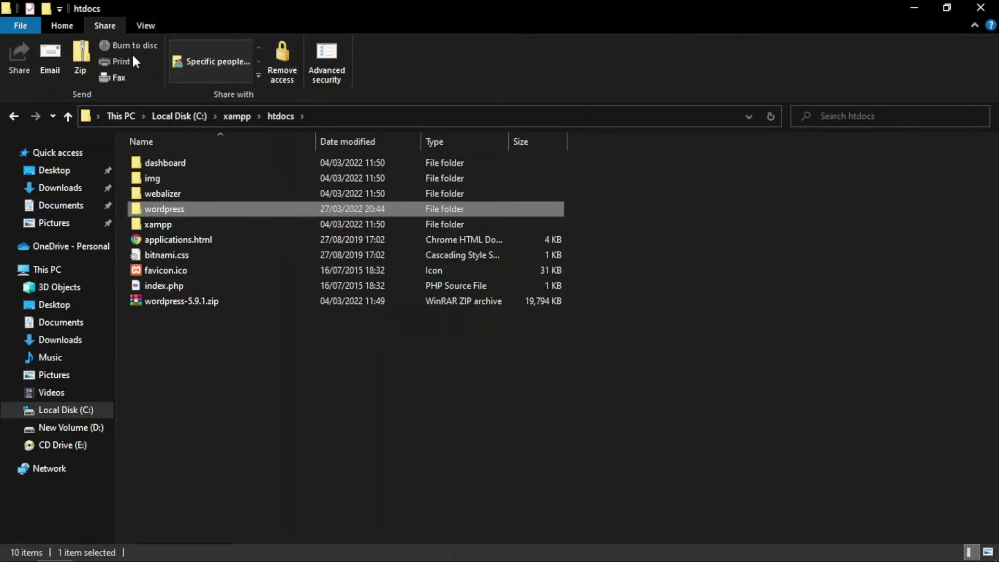
click(88, 52)
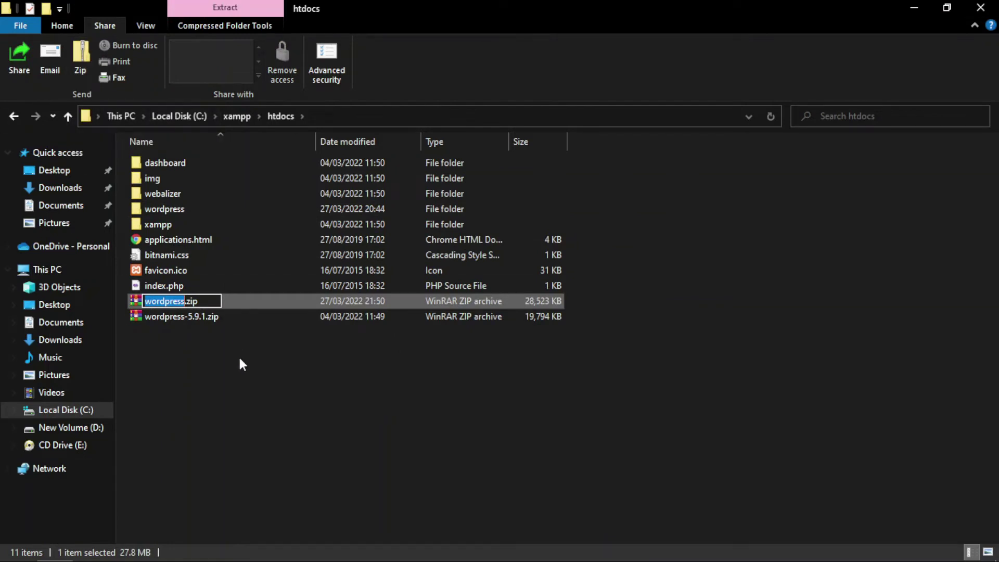
click(230, 373)
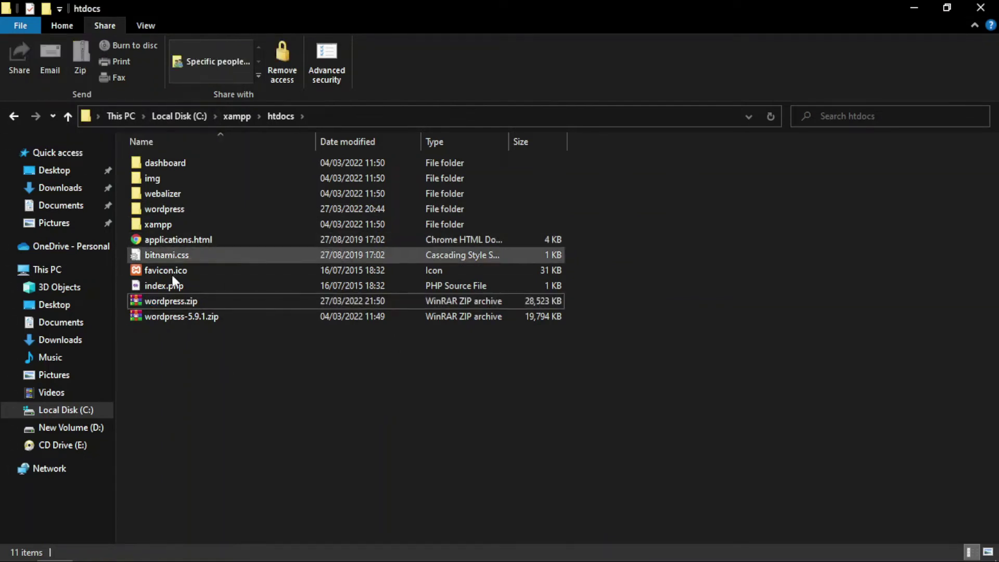
- Delete wordpress-5.9.1.zip and drag wordpress.zip onto the cPanel upload page
click(173, 315)
key(Delete)
click(173, 301)
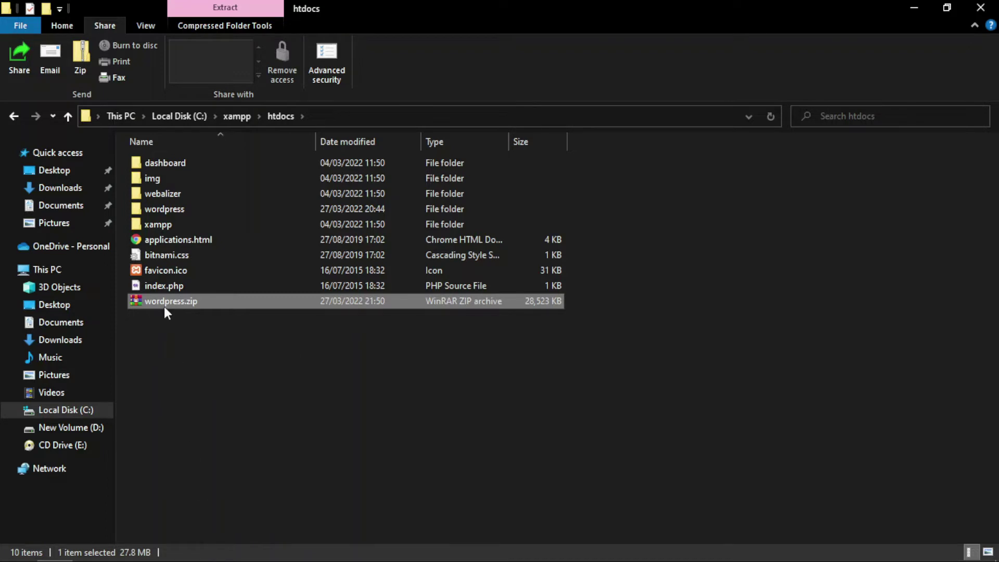
drag(164, 305, 400, 323)
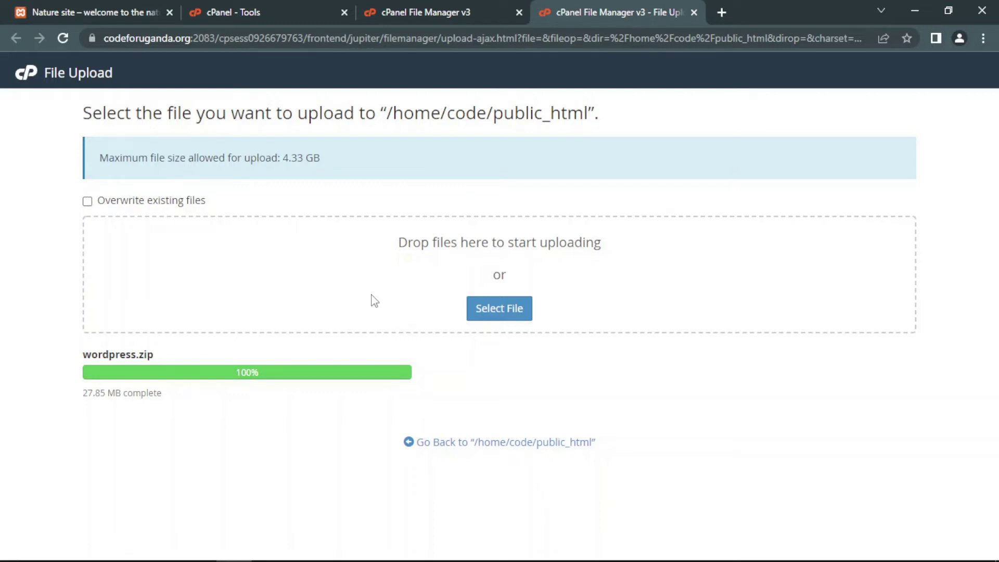
- Close the finished upload tab to see wordpress.zip (27.85 MB) listed in public_html
key(ctrl+w)
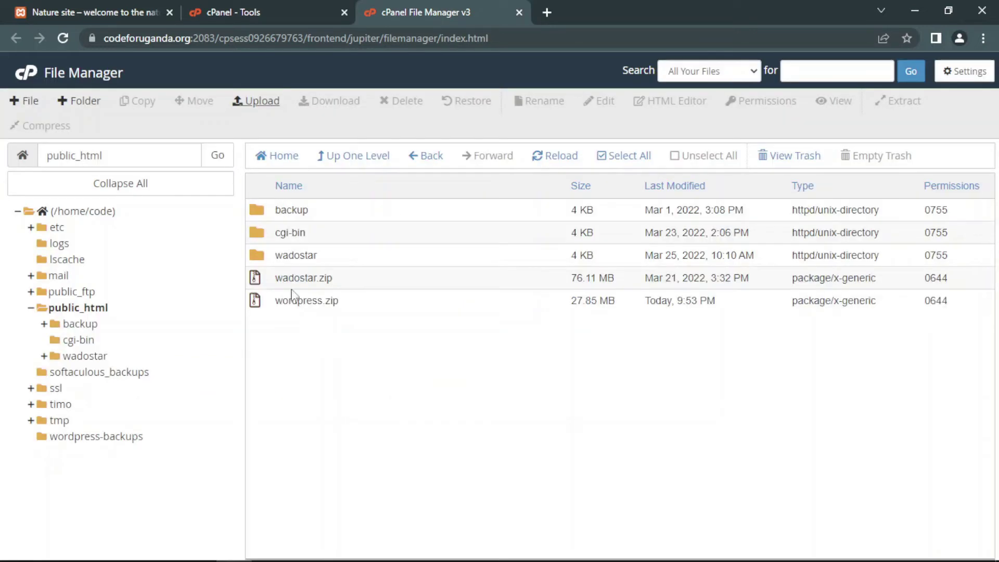
- Extract wordpress.zip into /public_html and close the extraction results
click(263, 305)
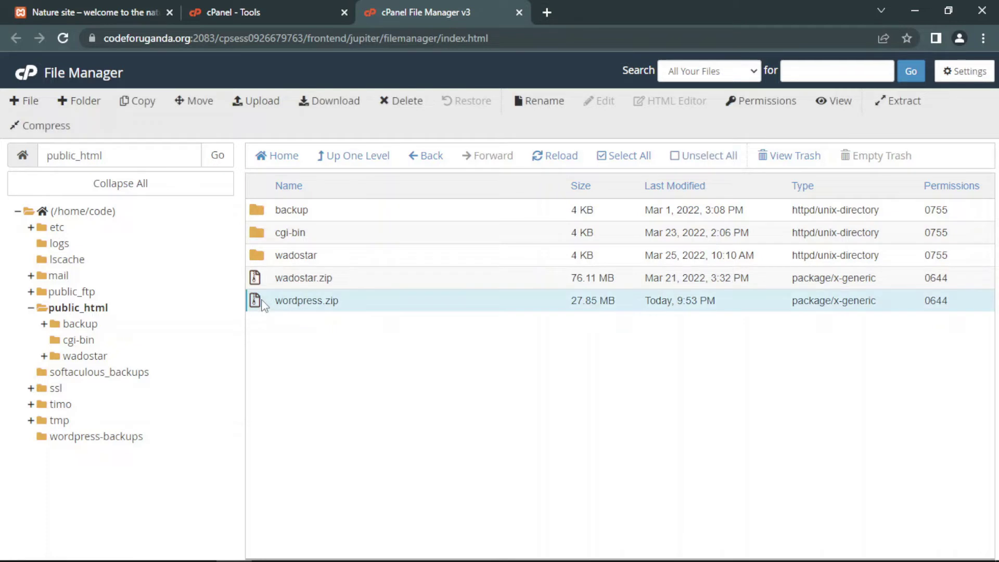
right_click(263, 302)
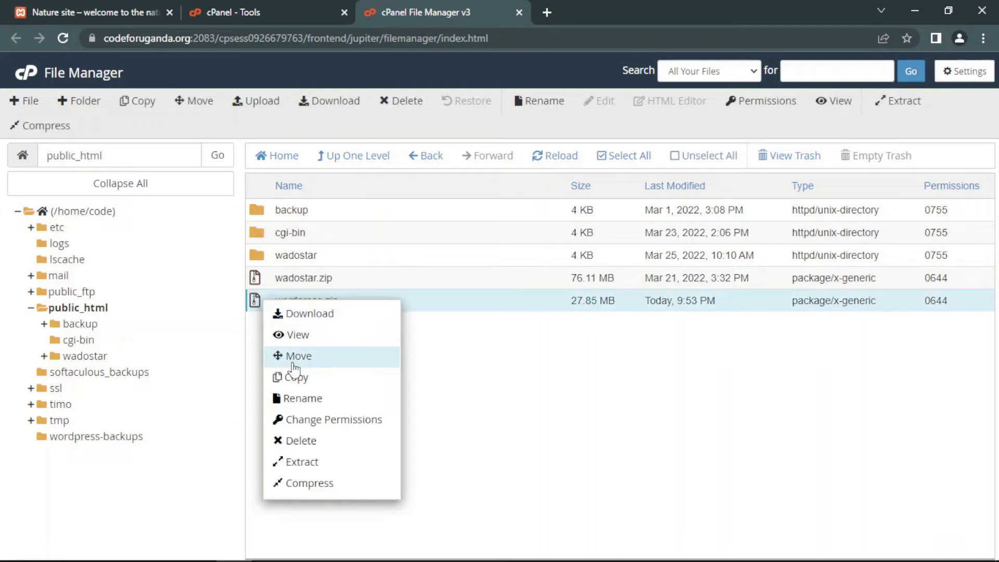
click(298, 461)
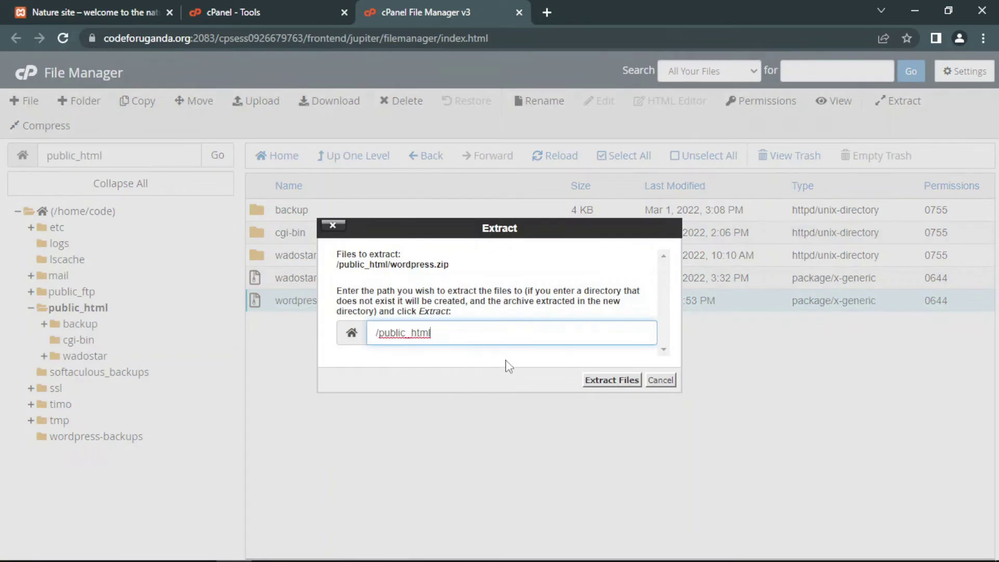
click(595, 380)
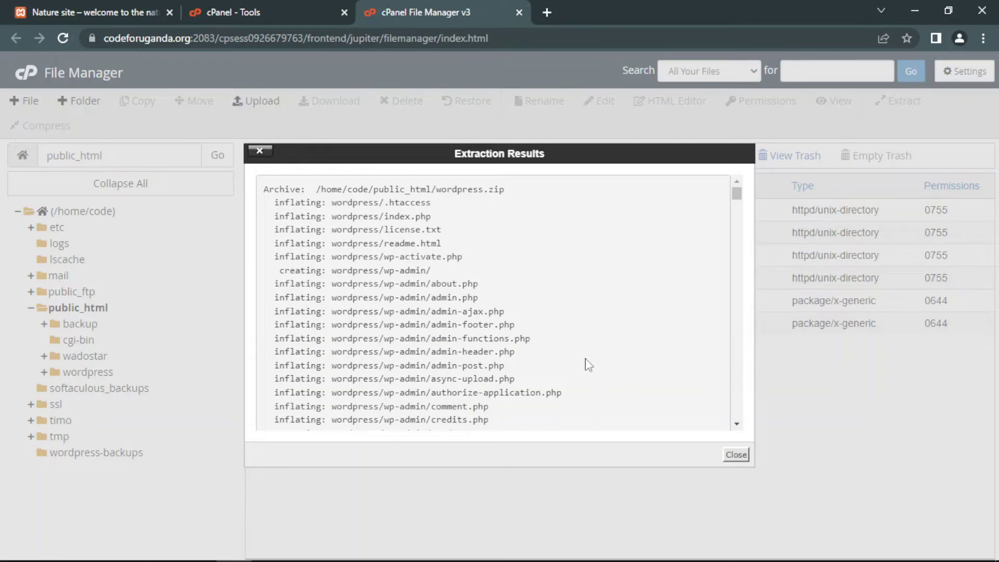
scroll(469, 363, down, 10)
scroll(468, 363, down, 5)
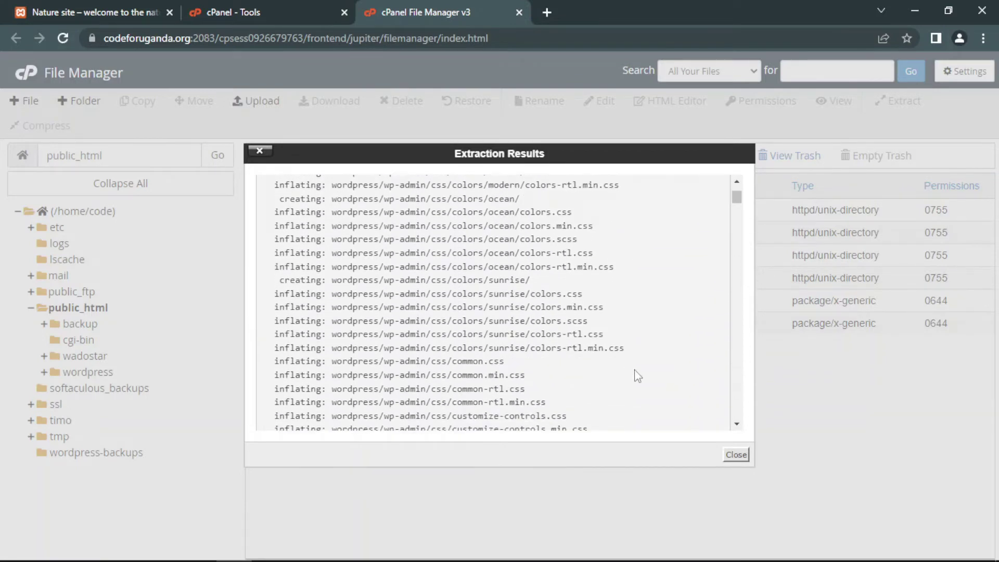
click(736, 455)
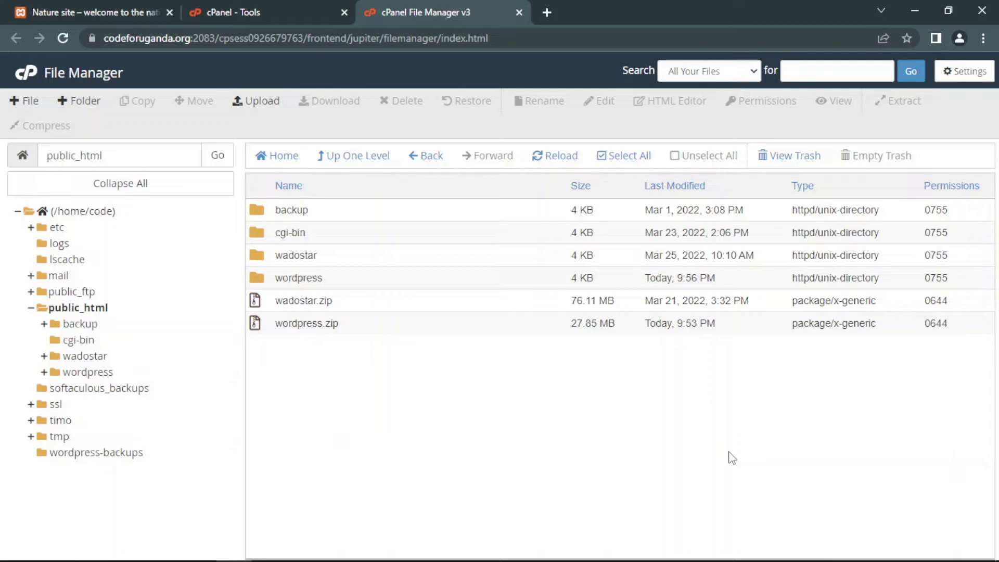
- Open codeforuganda.org/wordpress in a new tab, note the database connection error, and return to cPanel
click(547, 12)
text(cod)
key(Return)
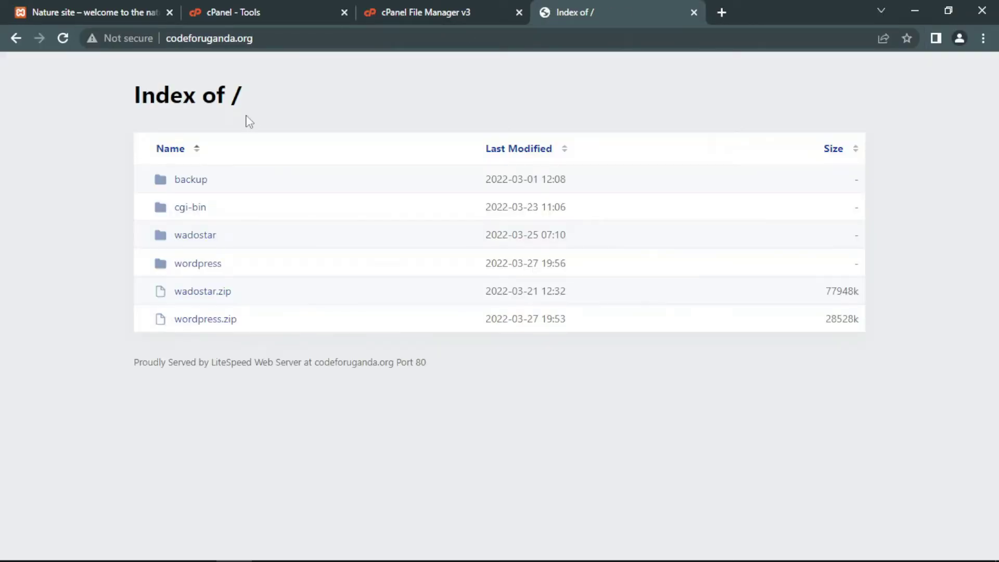
click(191, 268)
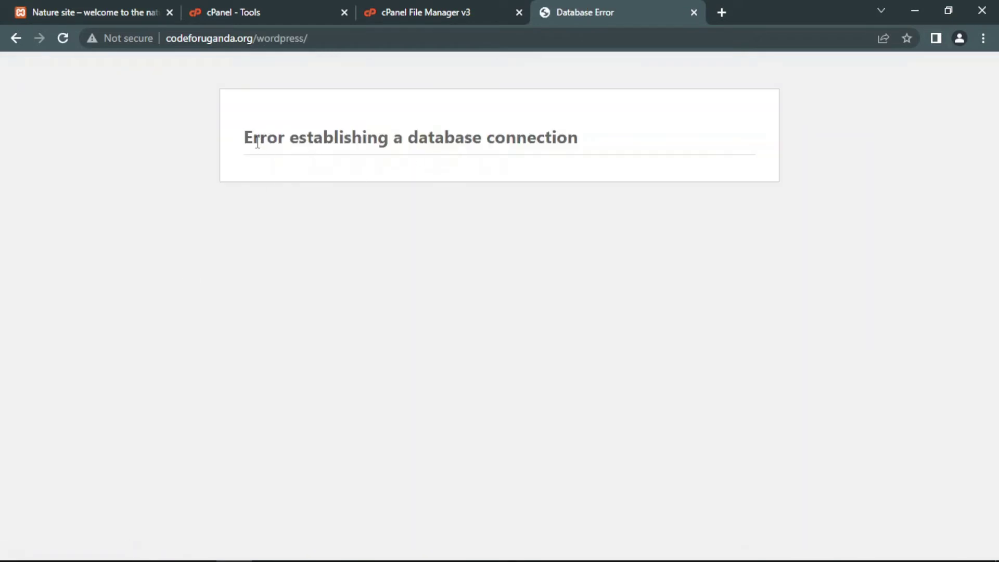
drag(246, 138, 580, 140)
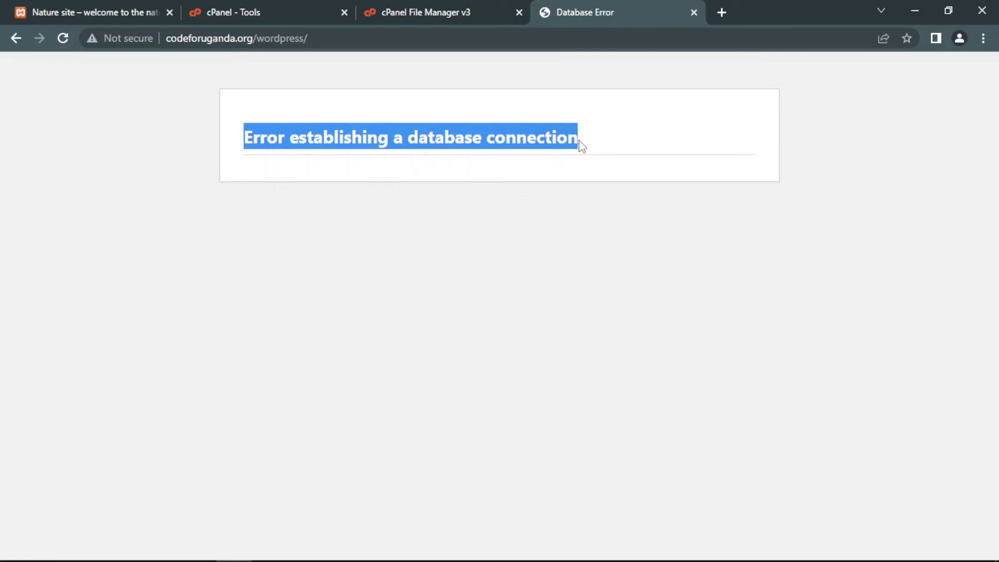
click(445, 8)
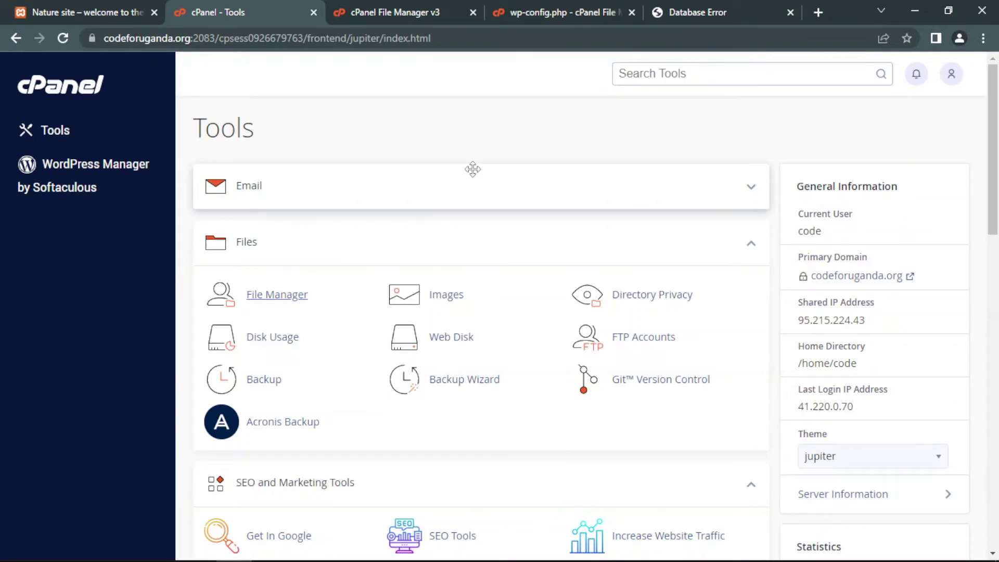
- Create a new MySQL database named wordpress, which cPanel saves as code_wordpress
click(552, 10)
click(260, 16)
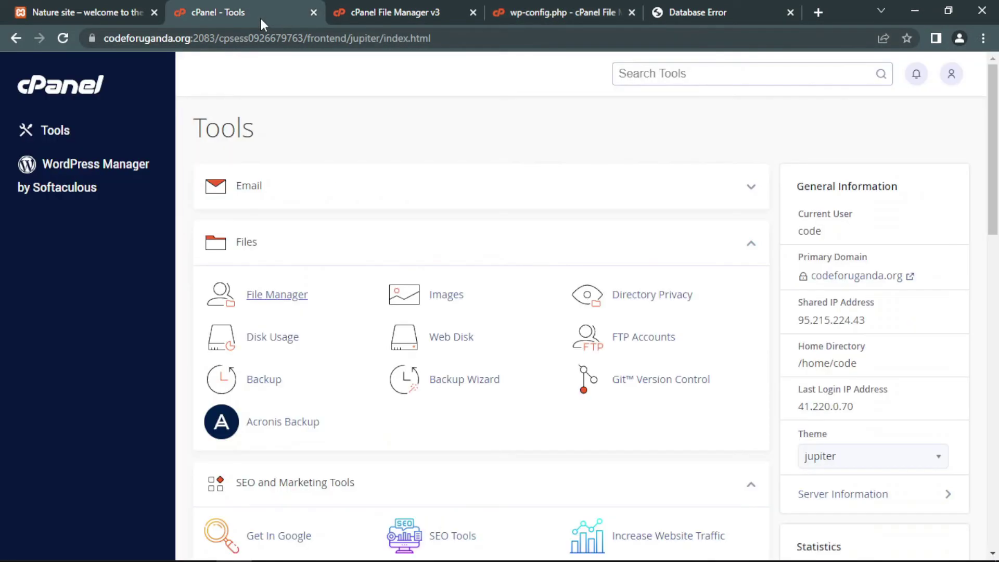
scroll(468, 313, down, 9)
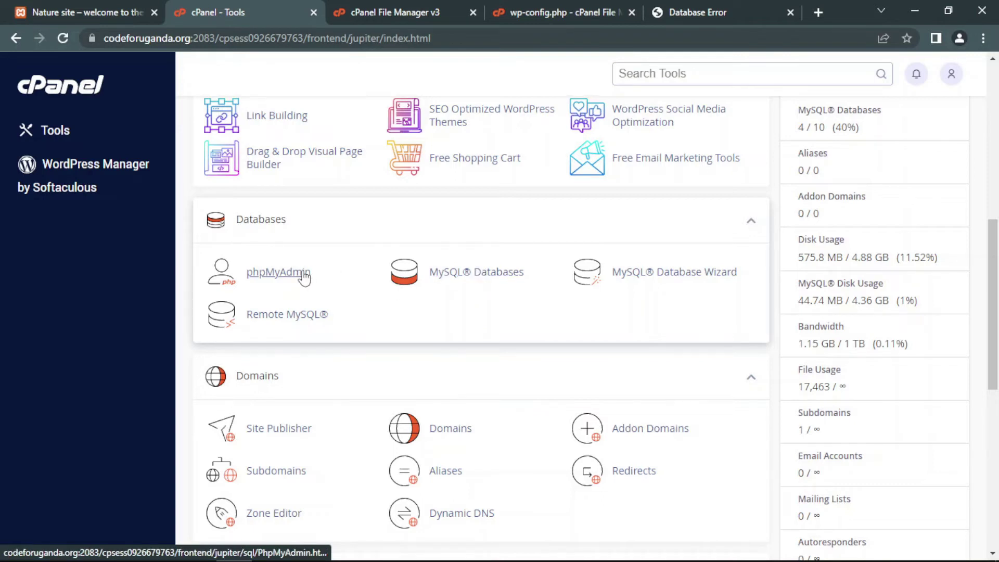
click(443, 280)
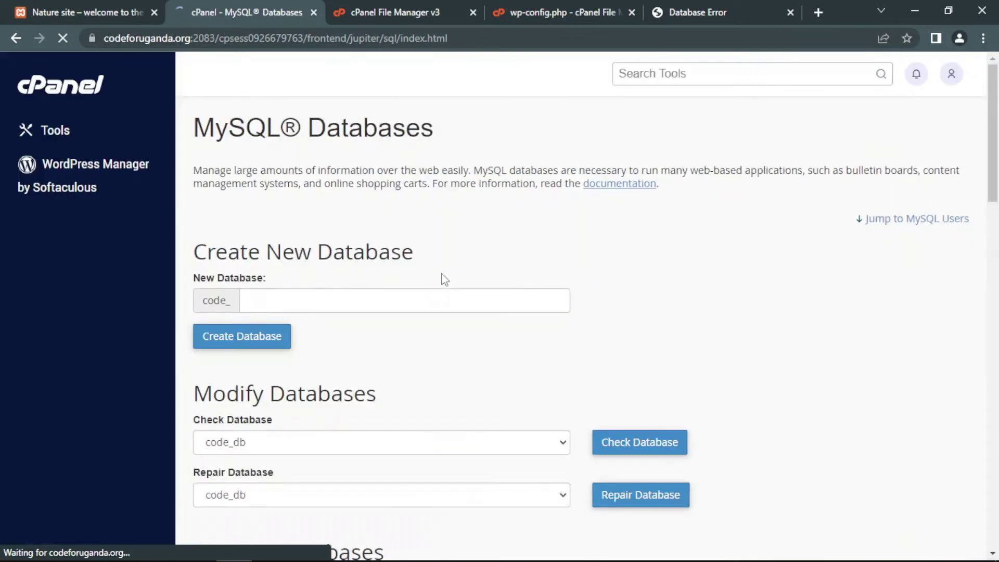
click(394, 306)
text(w)
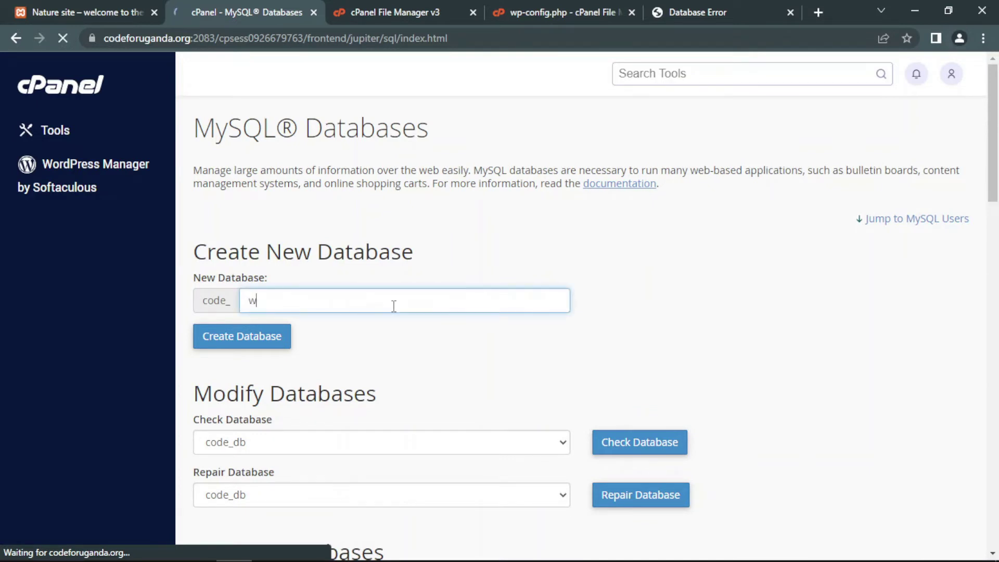
text(ordpress)
click(263, 339)
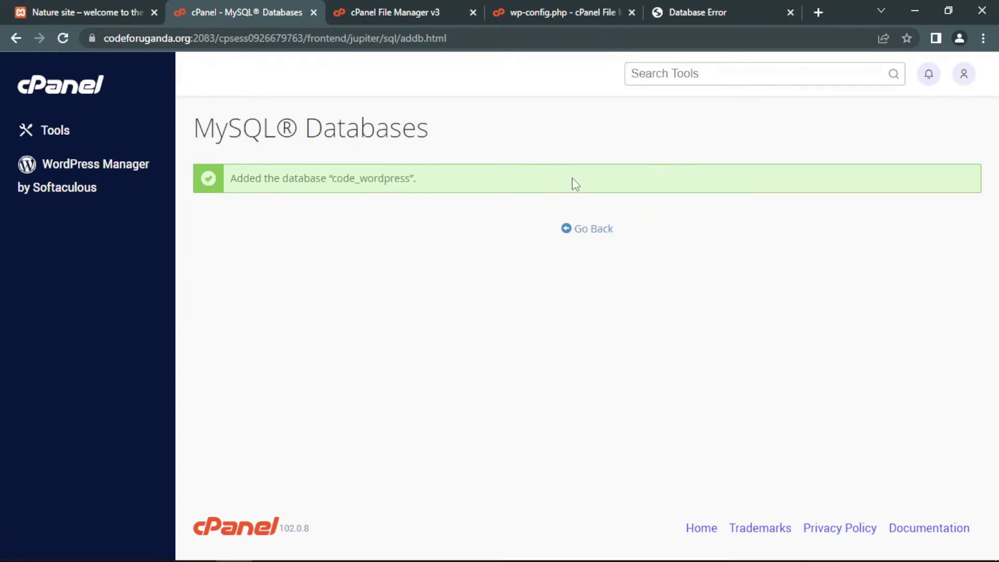
click(573, 230)
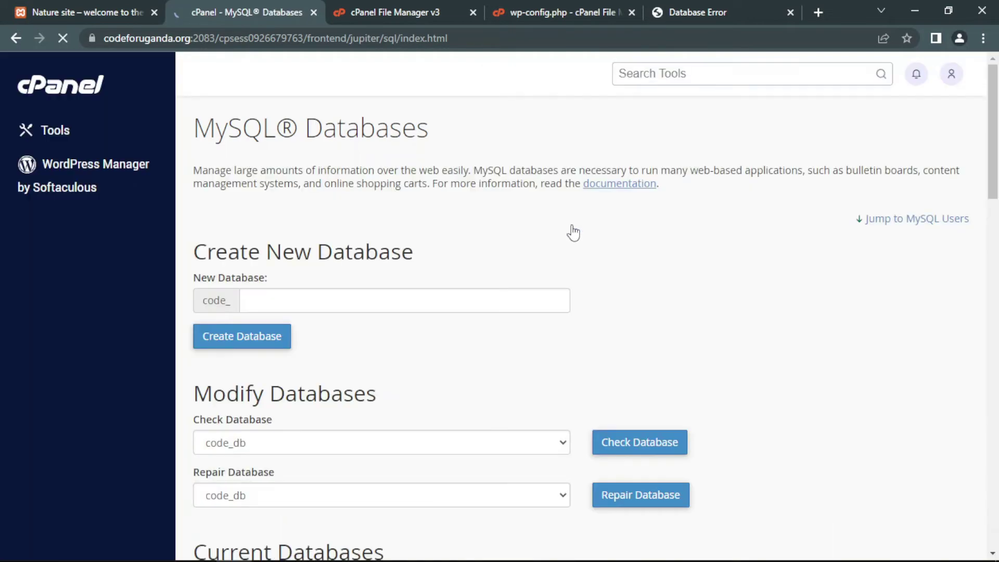
- Enter the new MySQL username wordpress and paste the password into both password fields
scroll(458, 330, down, 1)
scroll(459, 330, down, 7)
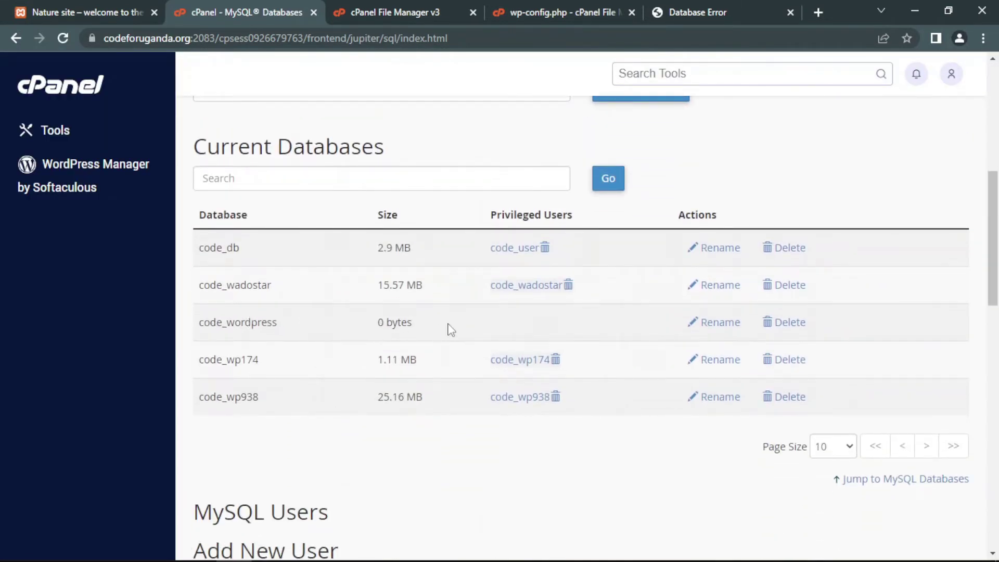
scroll(283, 367, down, 6)
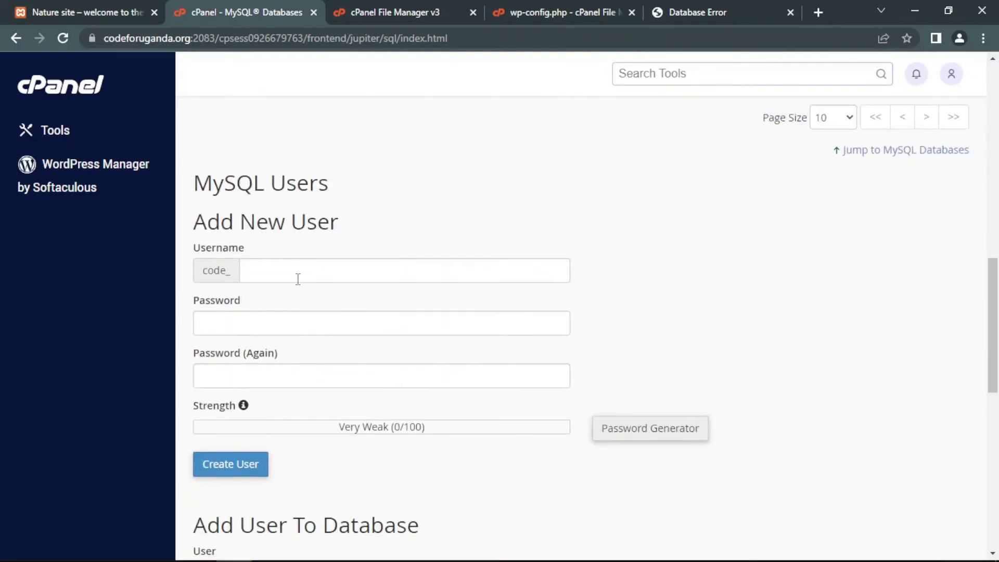
click(293, 266)
text(wor)
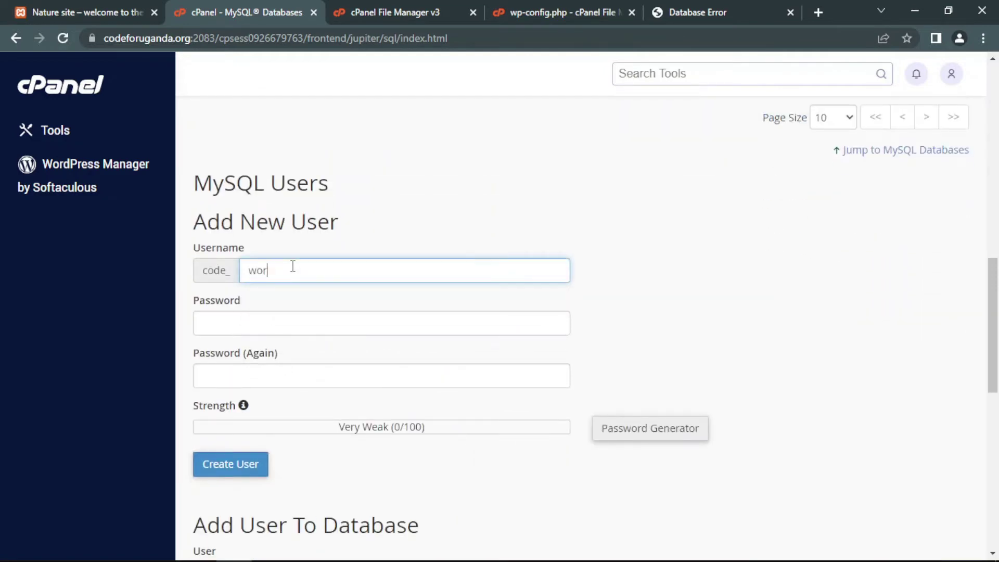
text(dpress)
click(284, 319)
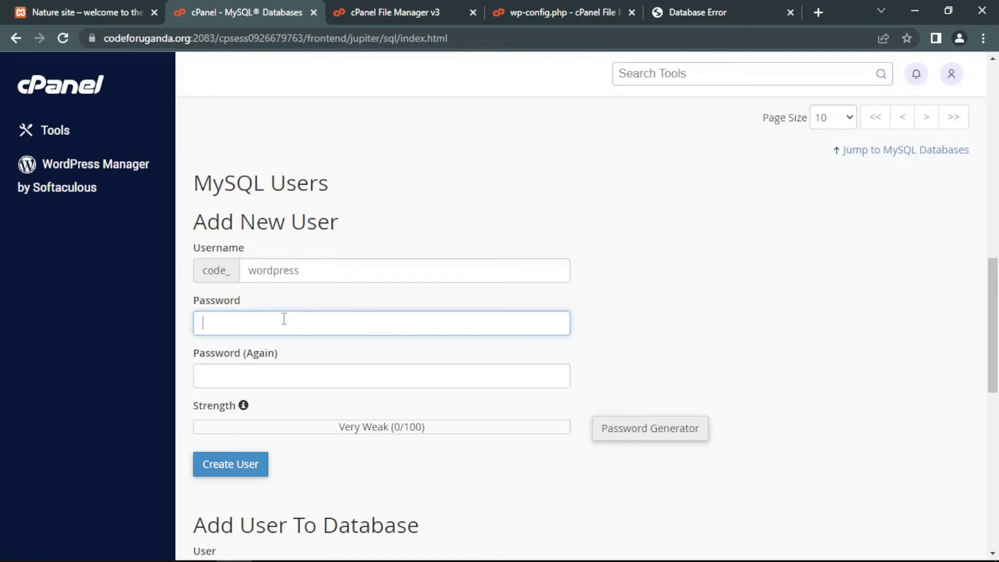
key(ctrl+v)
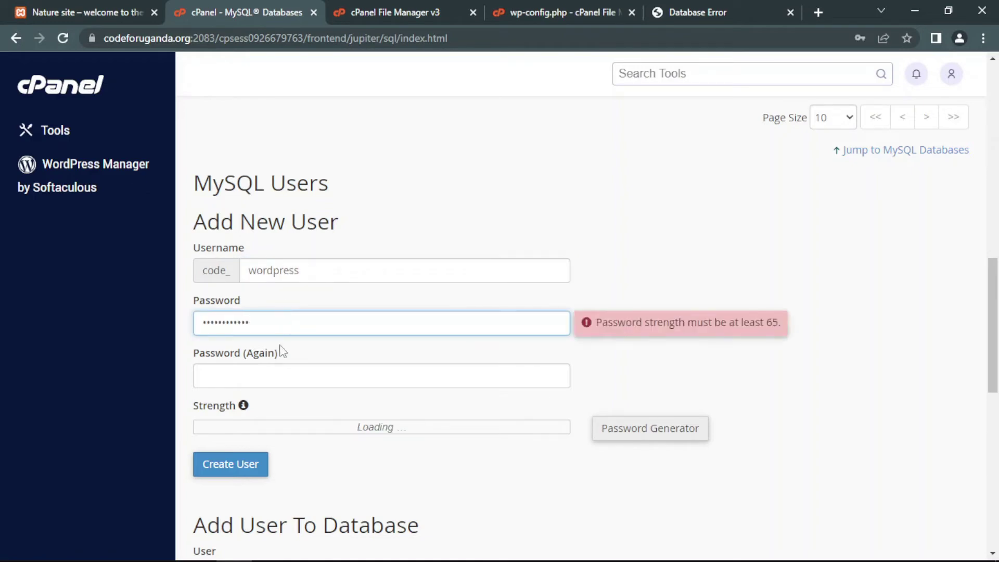
click(276, 370)
key(ctrl+v)
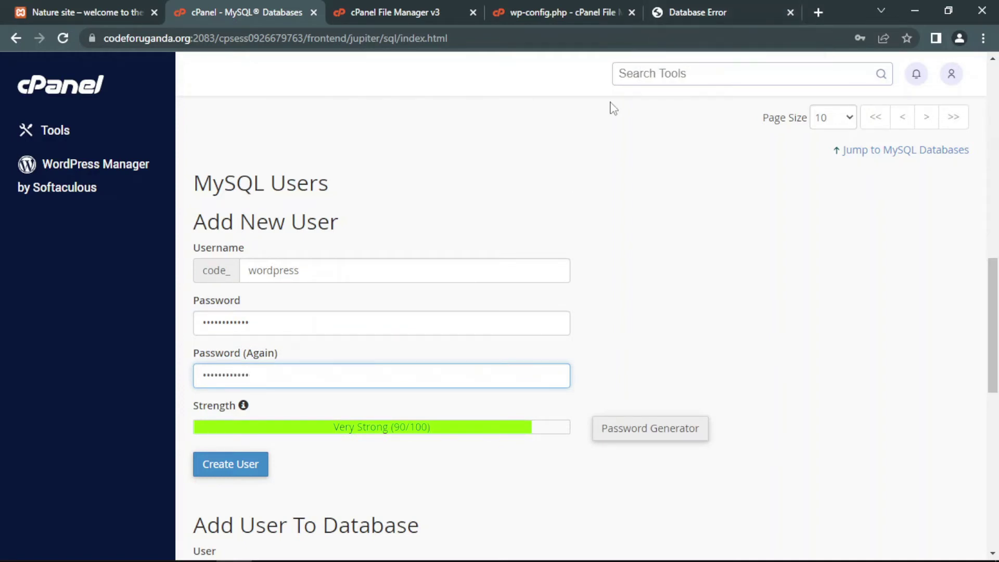
- Revise the password entries and create the code_wordpress MySQL user
scroll(423, 235, down, 3)
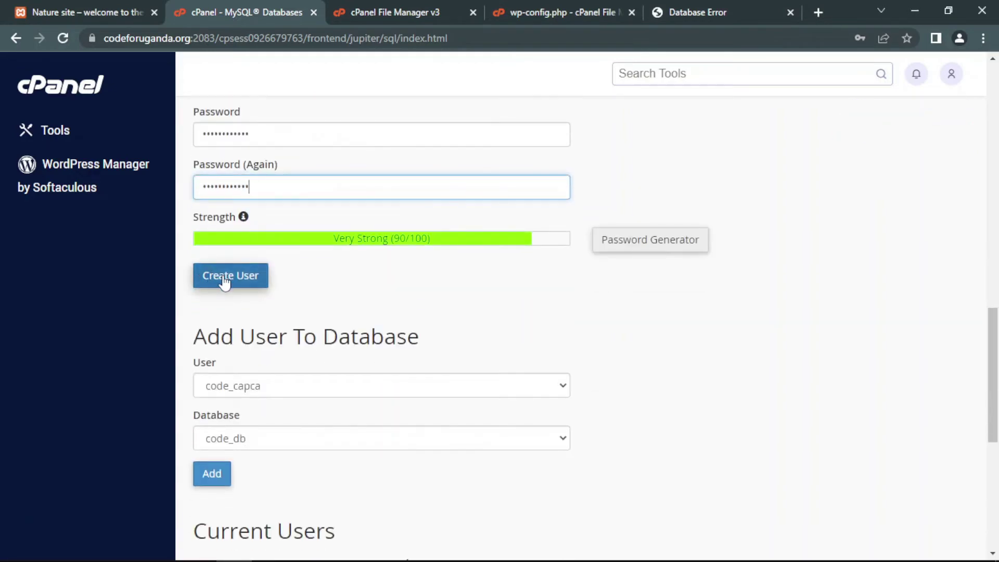
click(265, 127)
scroll(265, 127, up, 2)
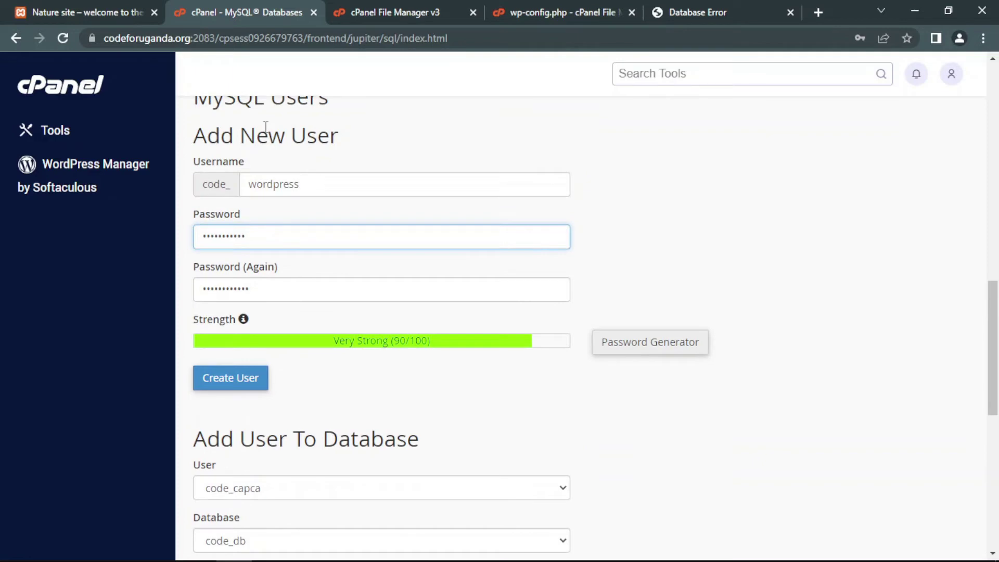
key(BackSpace)
click(283, 296)
key(ctrl+a)
text(a)
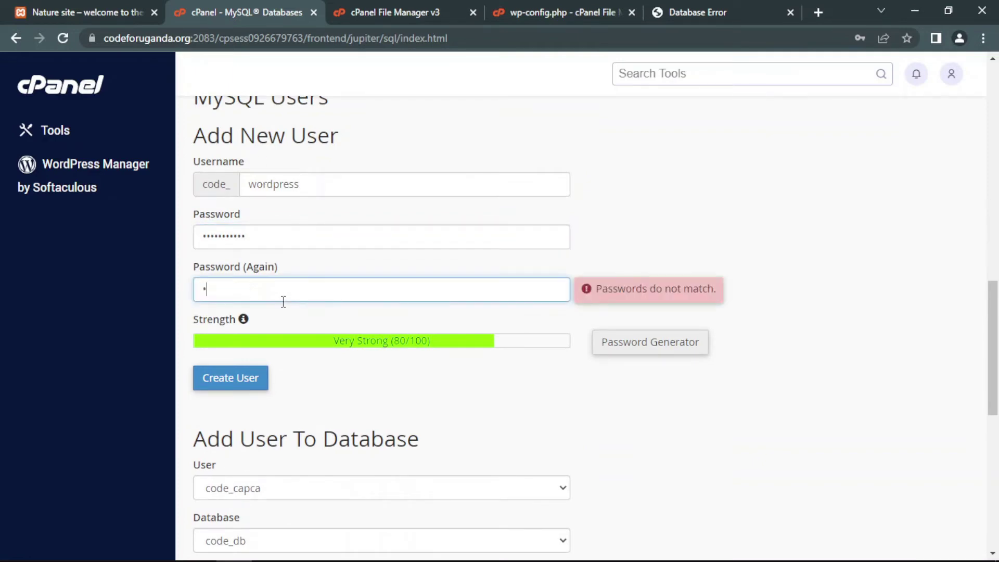
text(aaaaaaaaa)
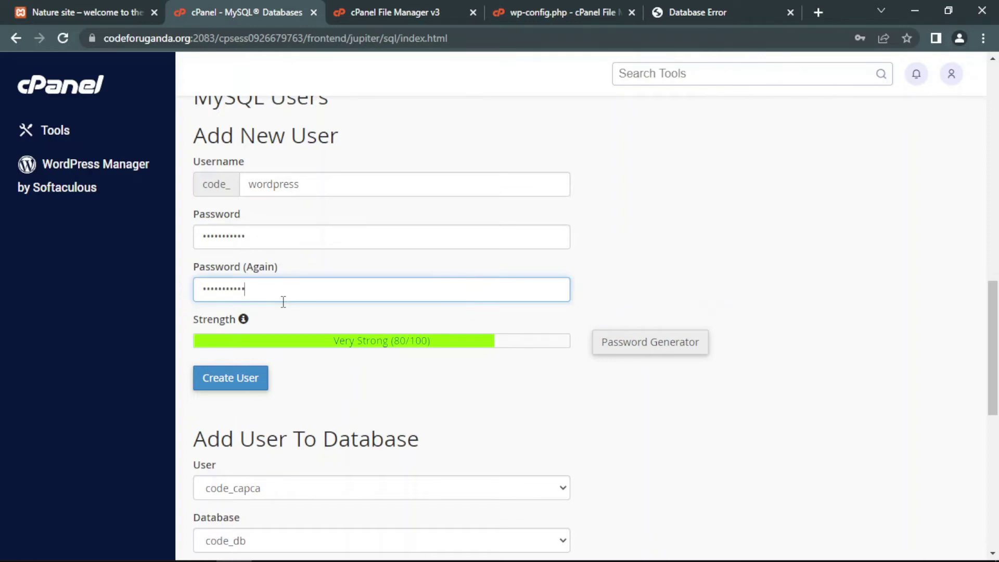
click(252, 378)
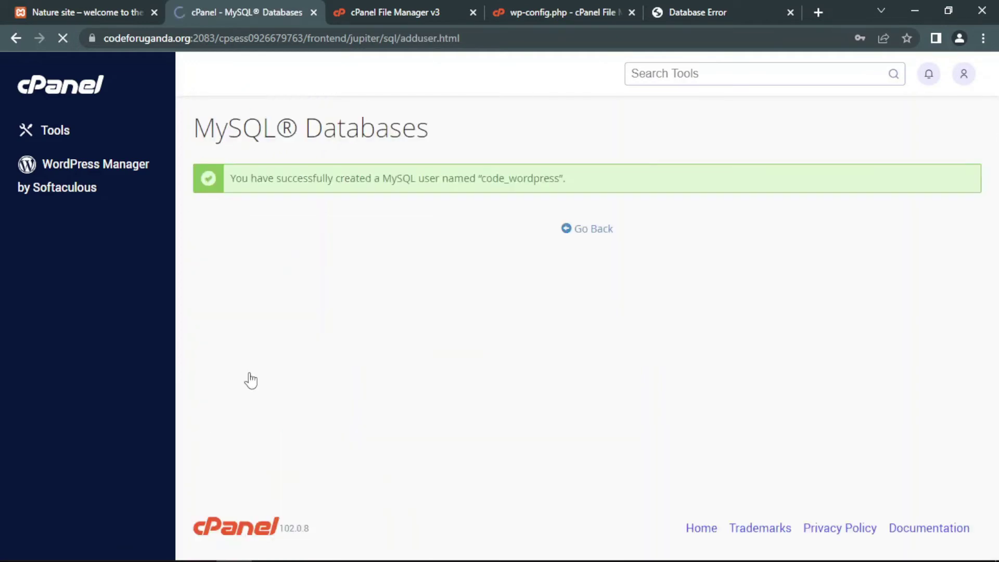
scroll(443, 295, down, 4)
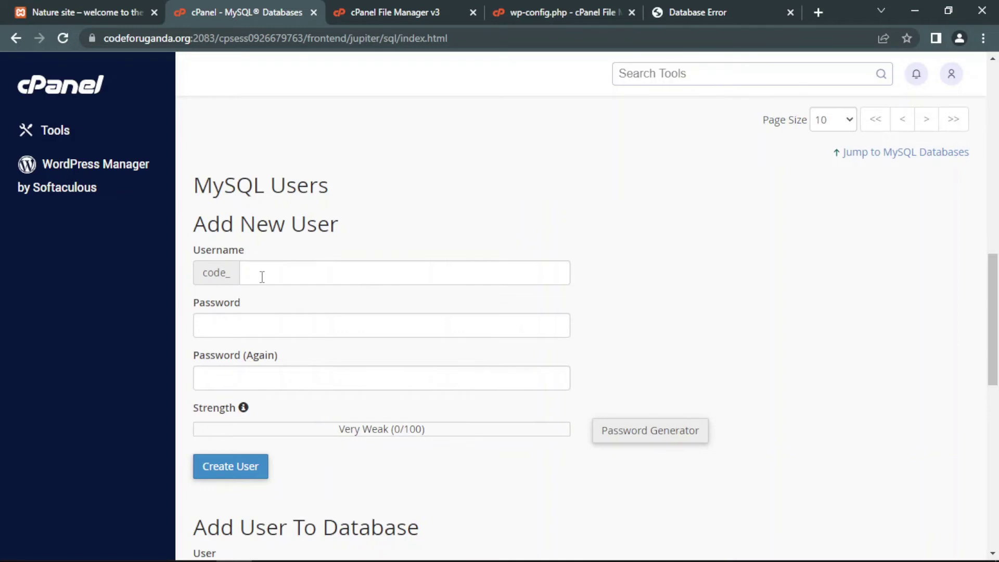
- Add user code_wordpress to database code_wordpress with ALL PRIVILEGES and save the changes
scroll(343, 268, down, 5)
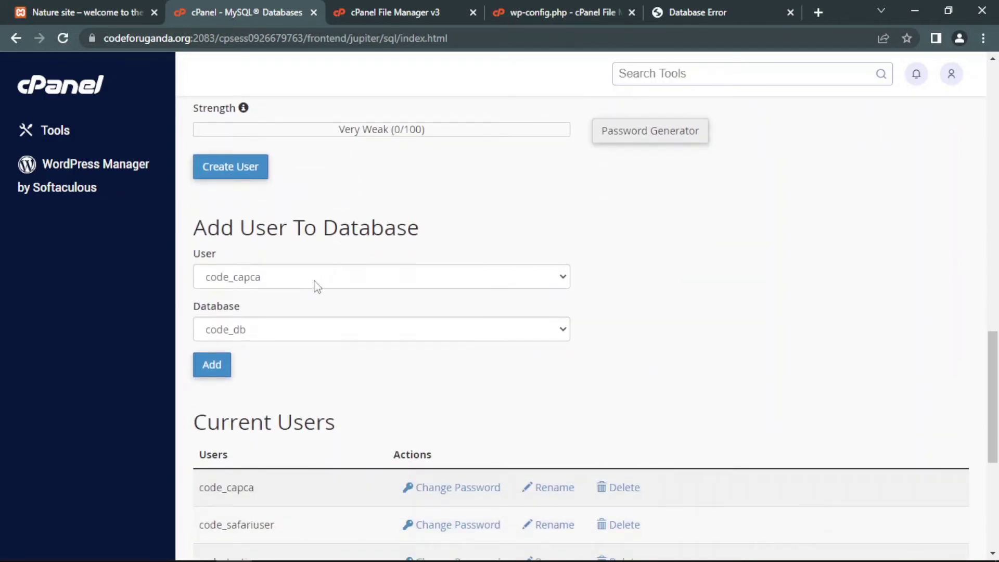
click(315, 281)
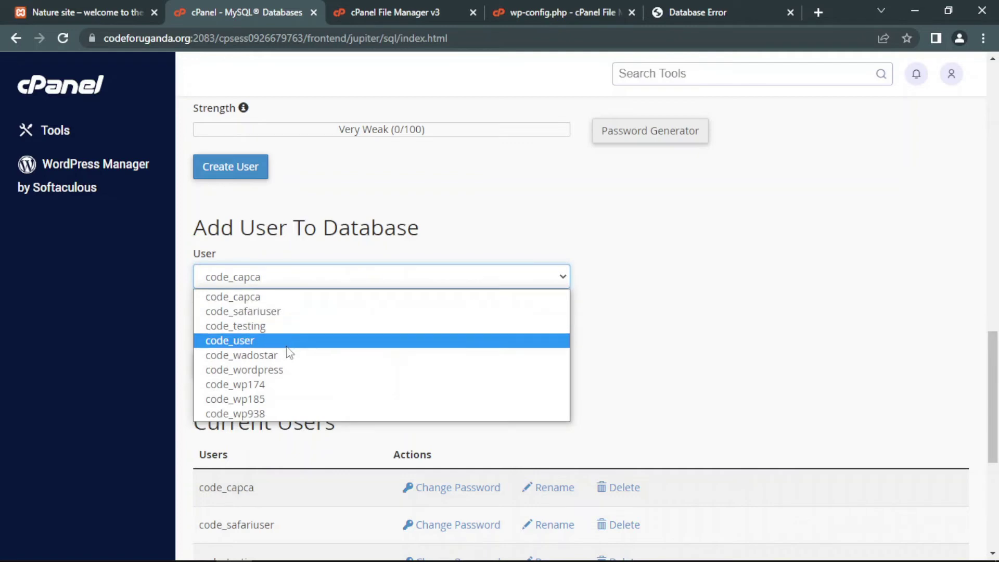
click(285, 370)
click(315, 331)
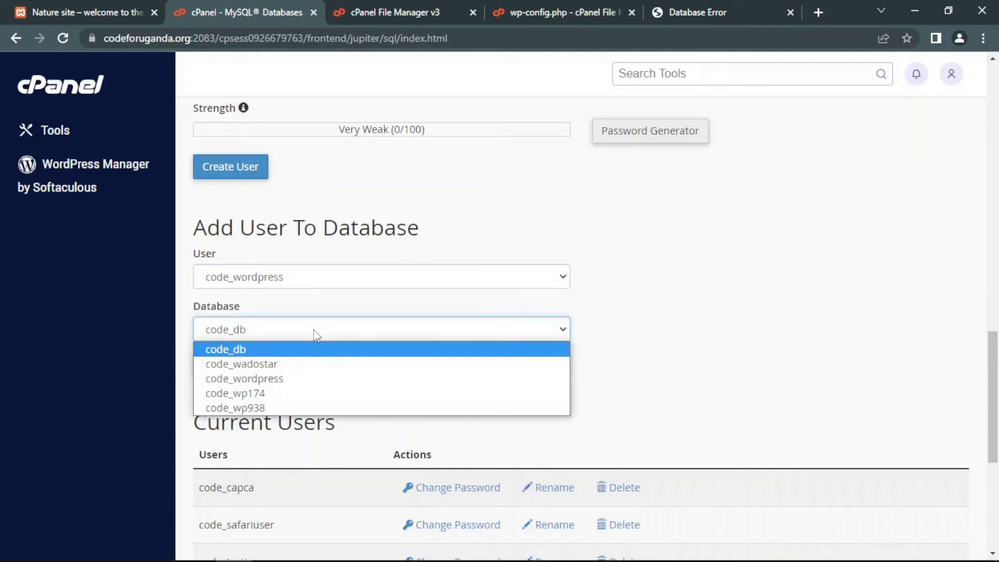
click(298, 379)
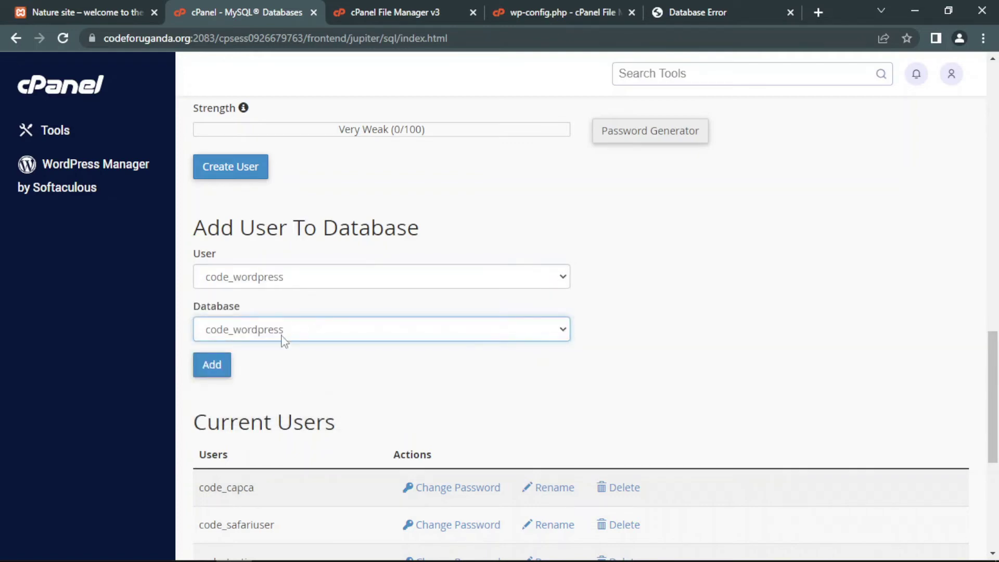
click(211, 365)
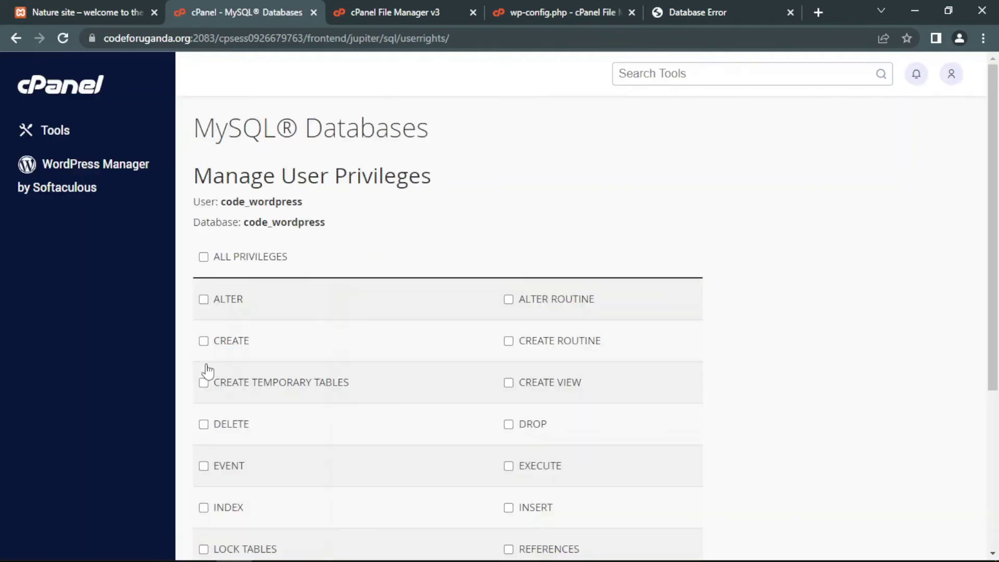
click(203, 257)
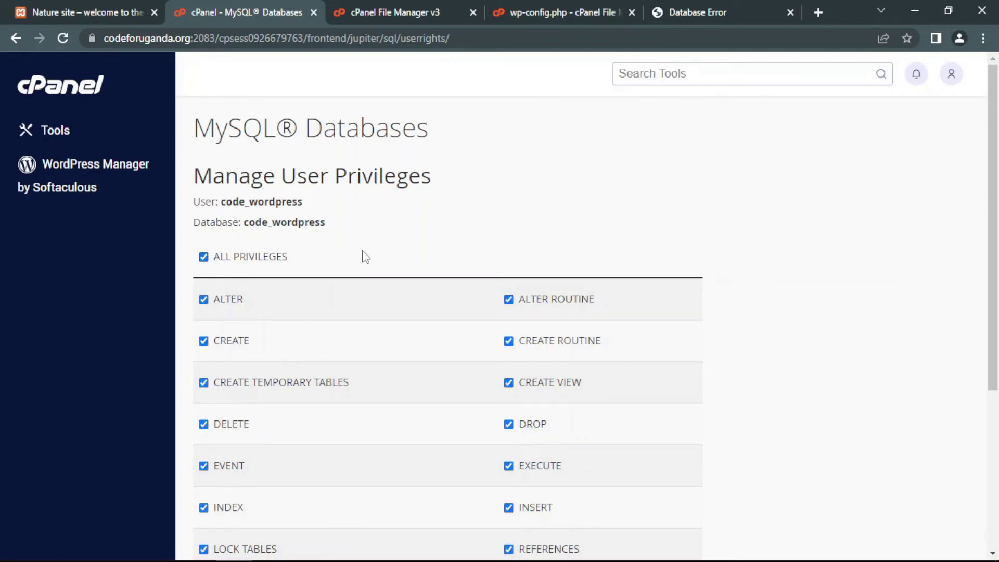
scroll(364, 256, down, 5)
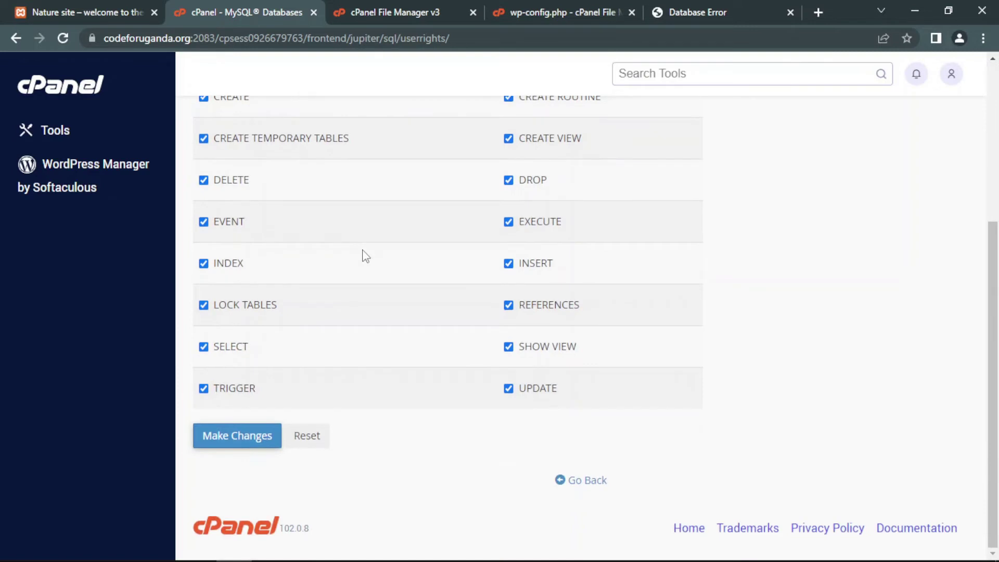
click(239, 437)
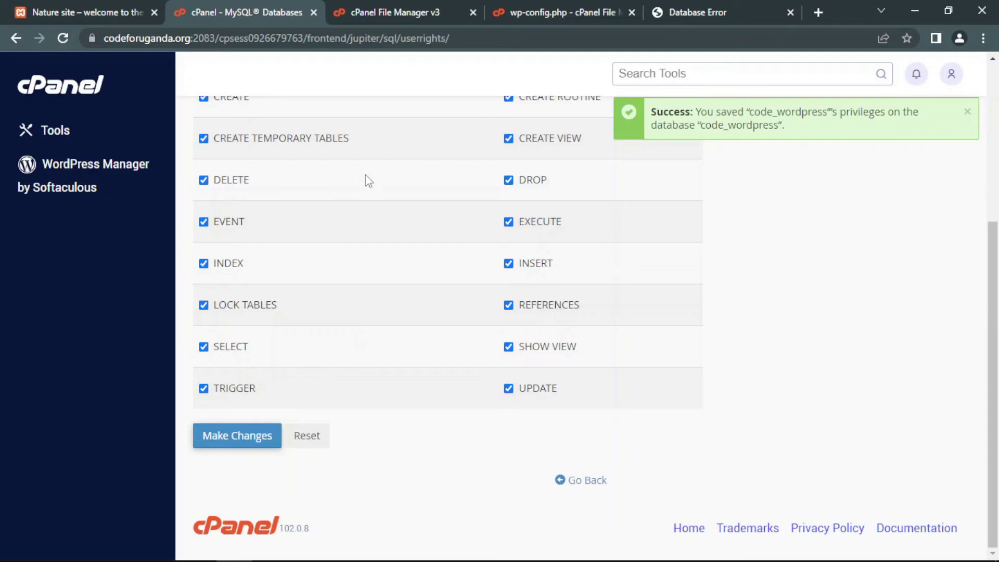
- In wp-config.php, replace the DB_NAME value amuge with code_wordpress
click(532, 7)
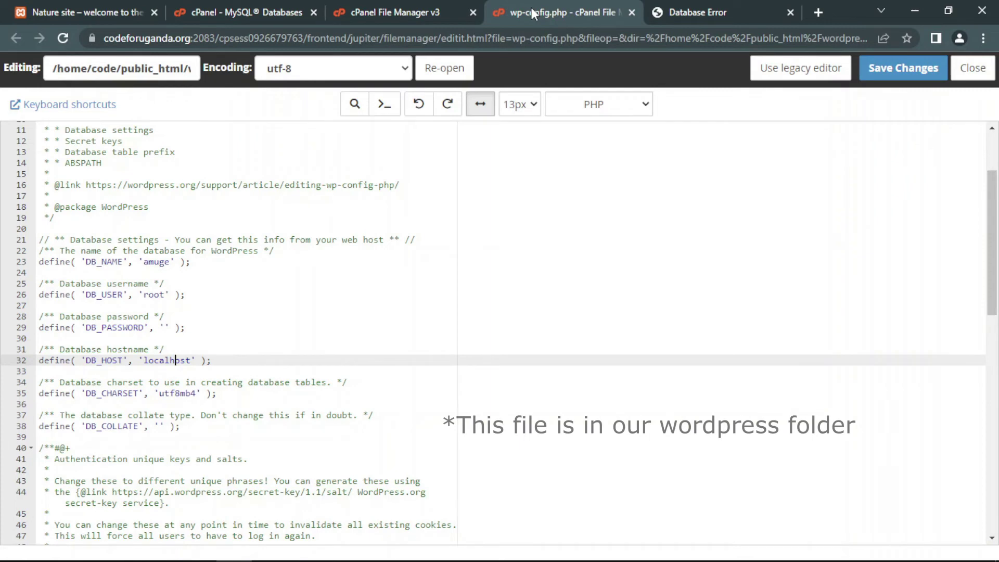
click(162, 295)
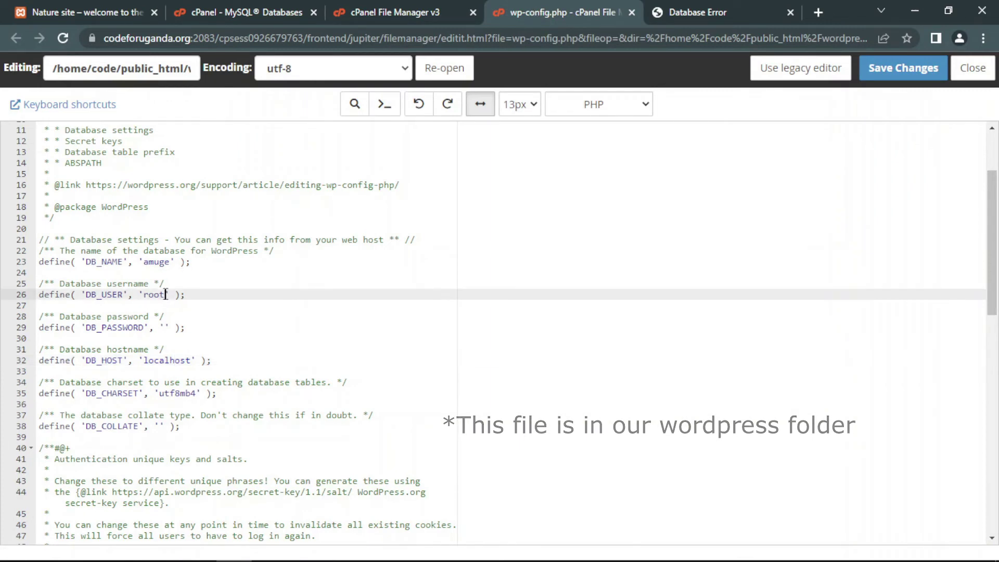
click(171, 262)
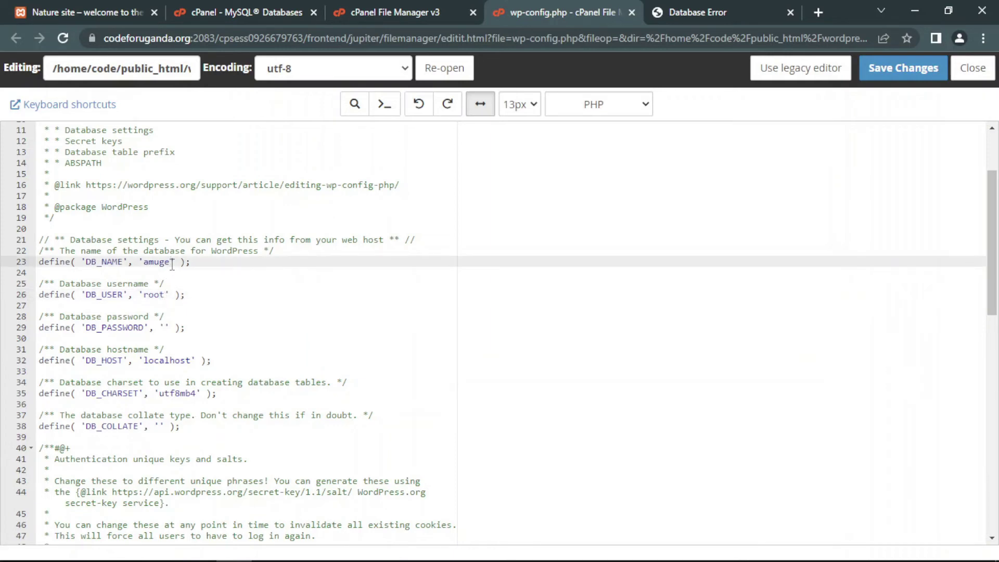
click(182, 360)
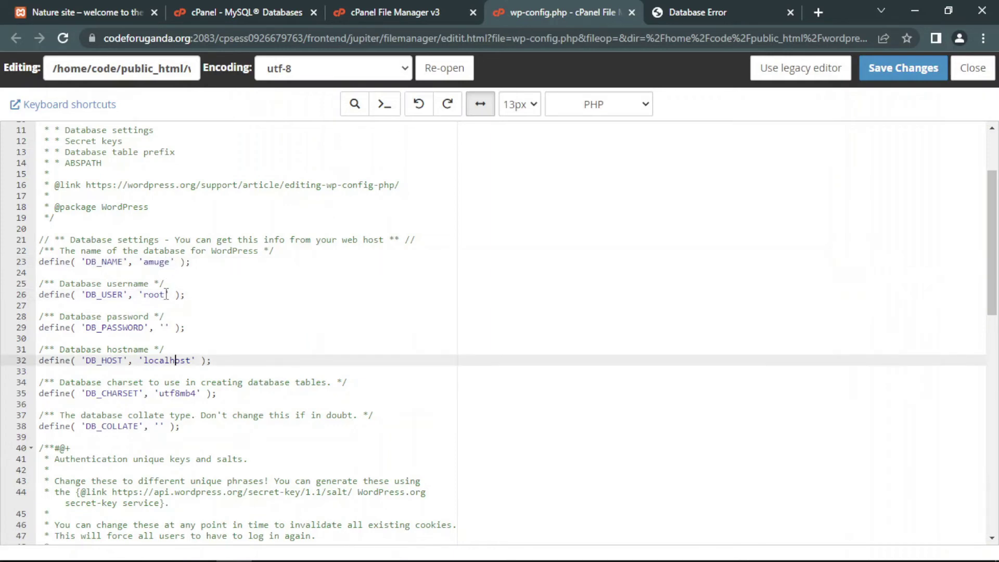
click(166, 294)
click(172, 261)
key(BackSpace)
key(BackSpace)
key(BackSpace)
key(BackSpace)
key(BackSpace)
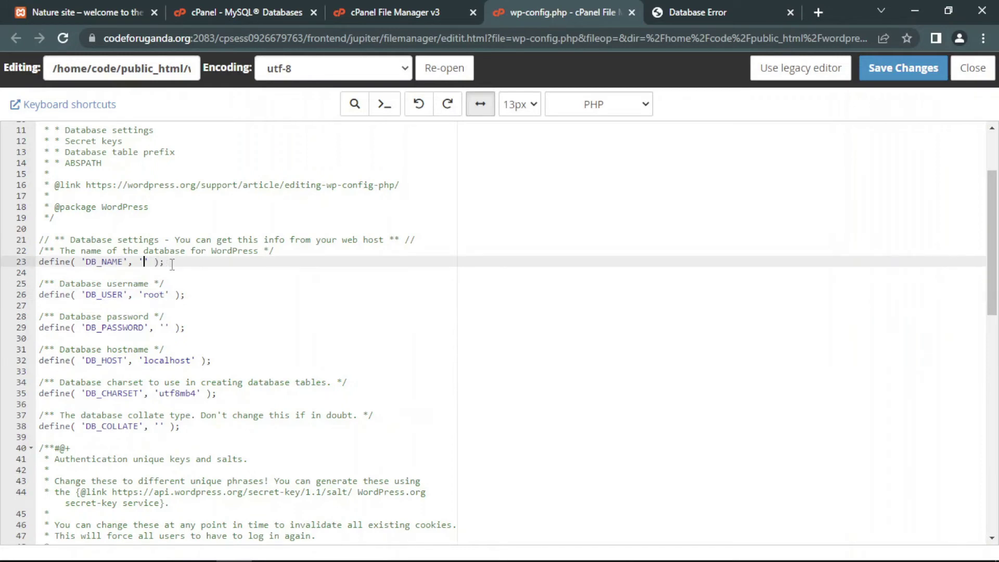
text(code_wordpress)
- Change DB_USER from root to code_wordpress, enter the password, and save wp-config.php
click(168, 294)
key(BackSpace)
key(BackSpace)
key(BackSpace)
key(BackSpace)
text(code_wordpress)
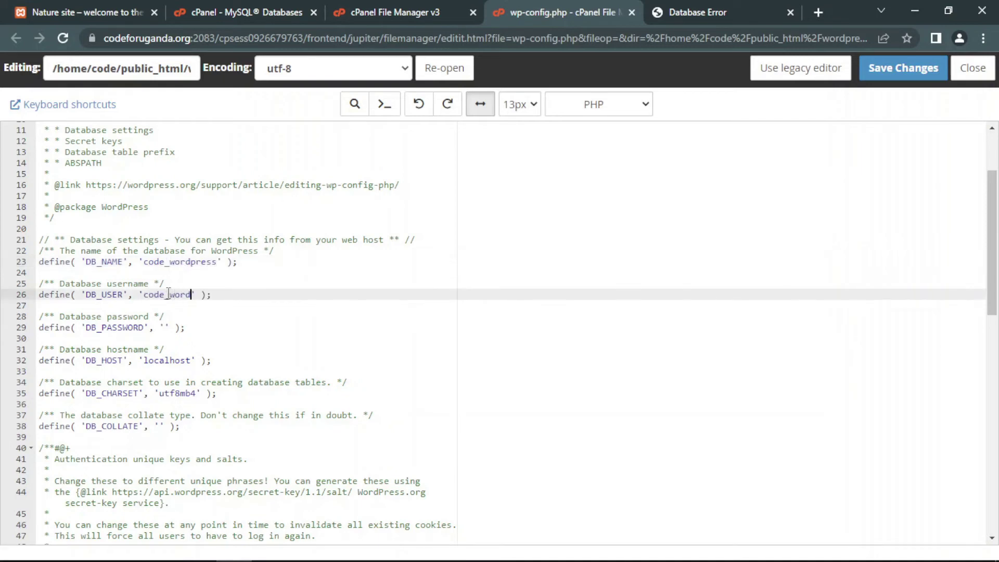
click(166, 326)
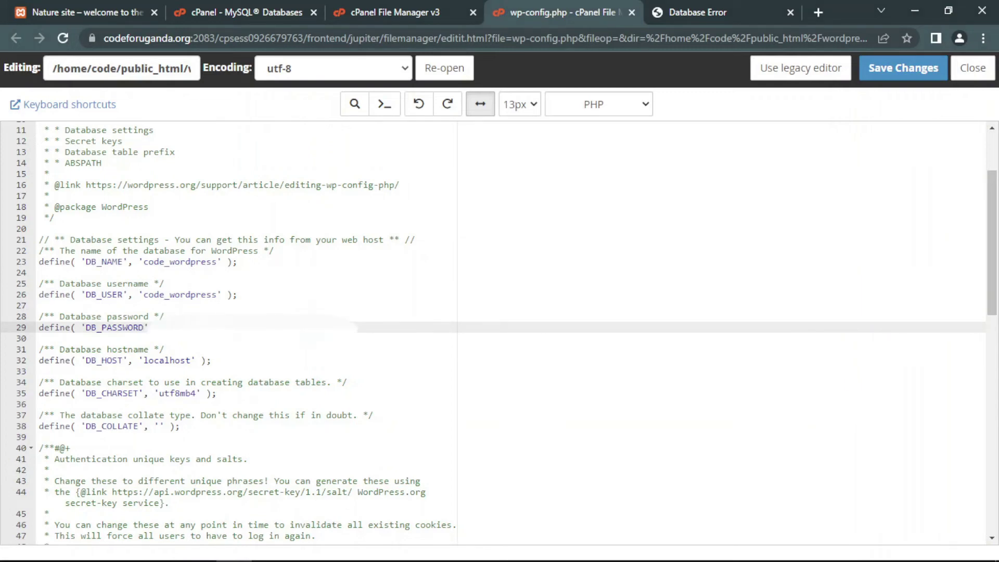
click(868, 77)
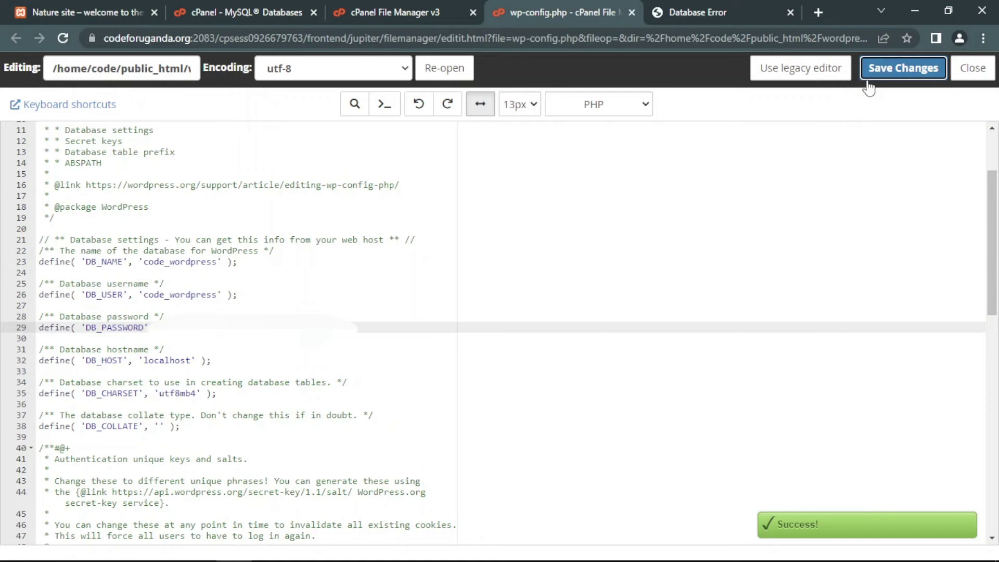
click(687, 6)
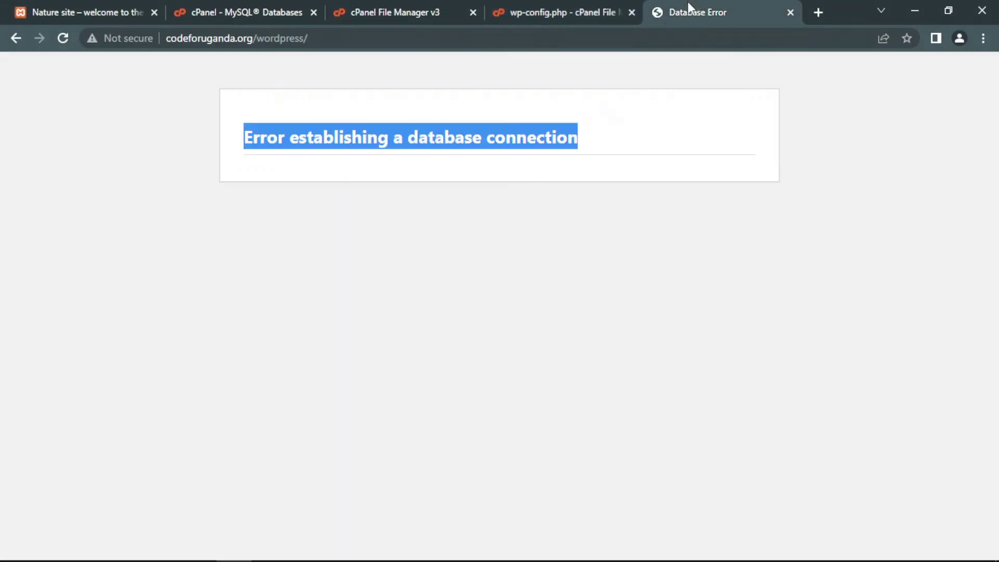
- Reload the live site's Database Error page
click(61, 42)
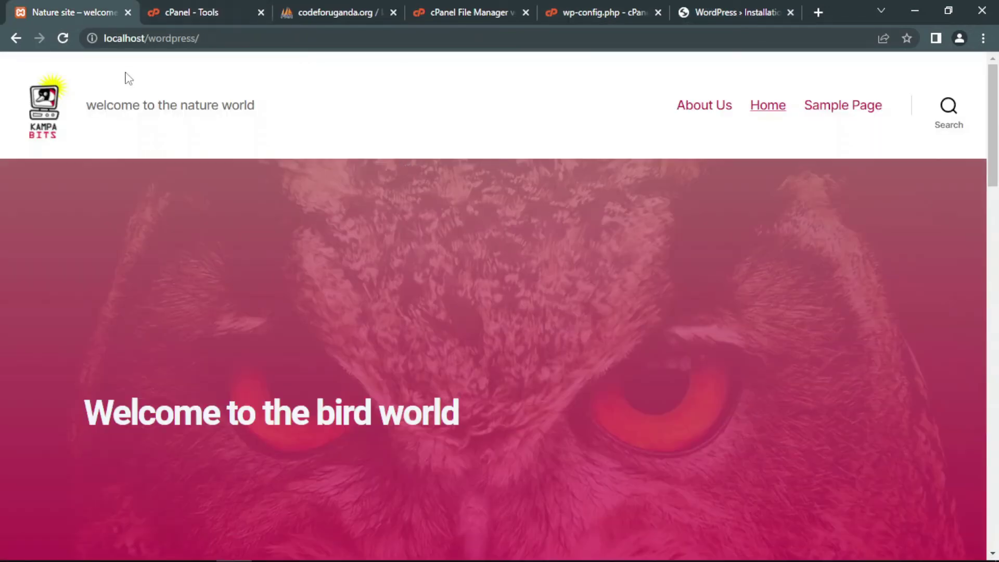
- Export the local amuge database from XAMPP's phpMyAdmin as an SQL file
drag(149, 38, 327, 41)
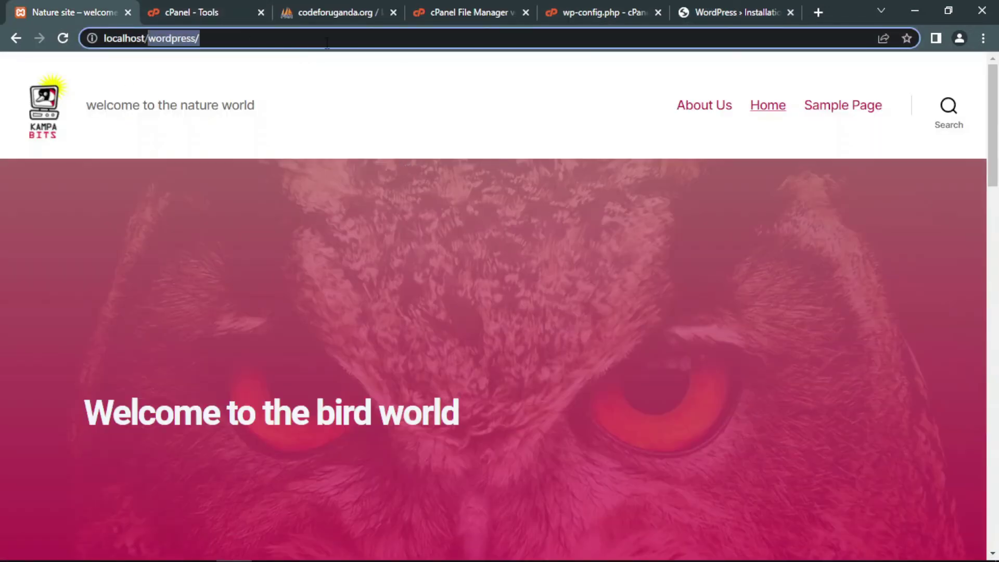
key(BackSpace)
key(Return)
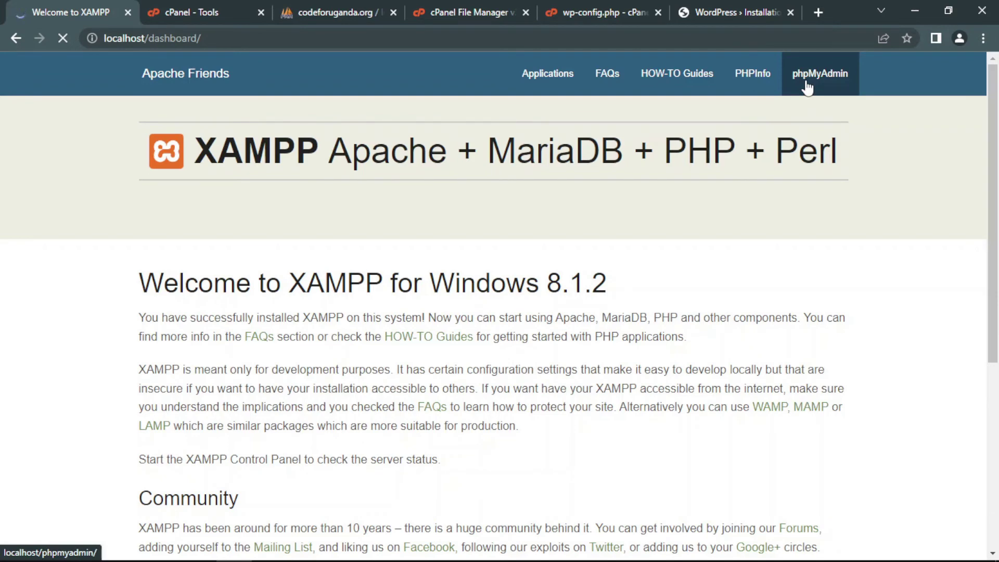
click(807, 86)
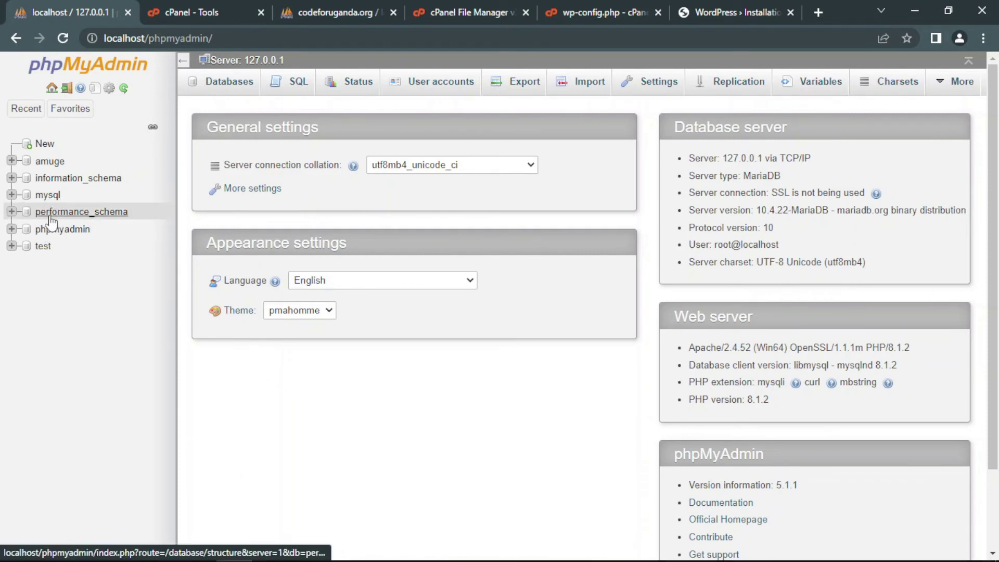
click(50, 162)
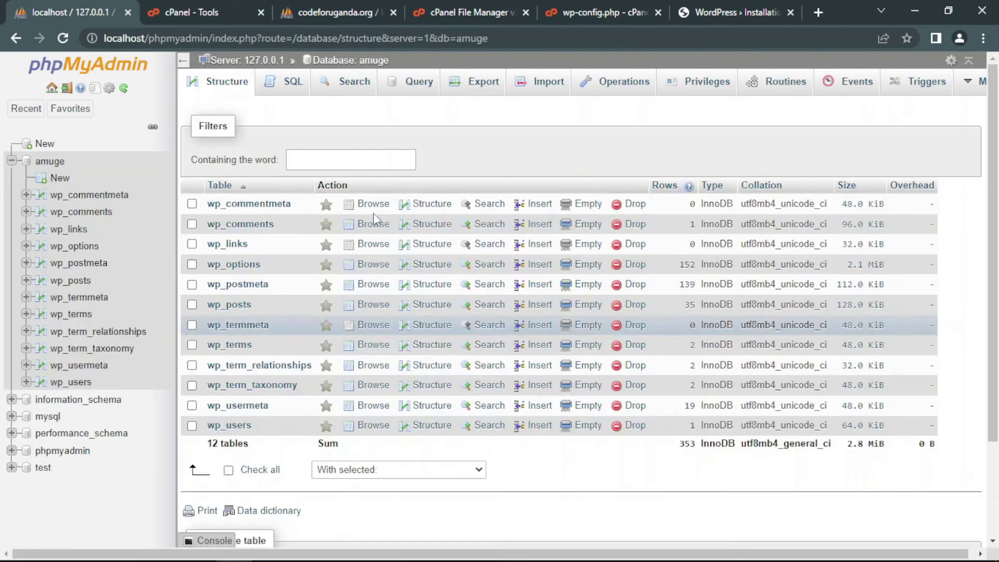
click(488, 87)
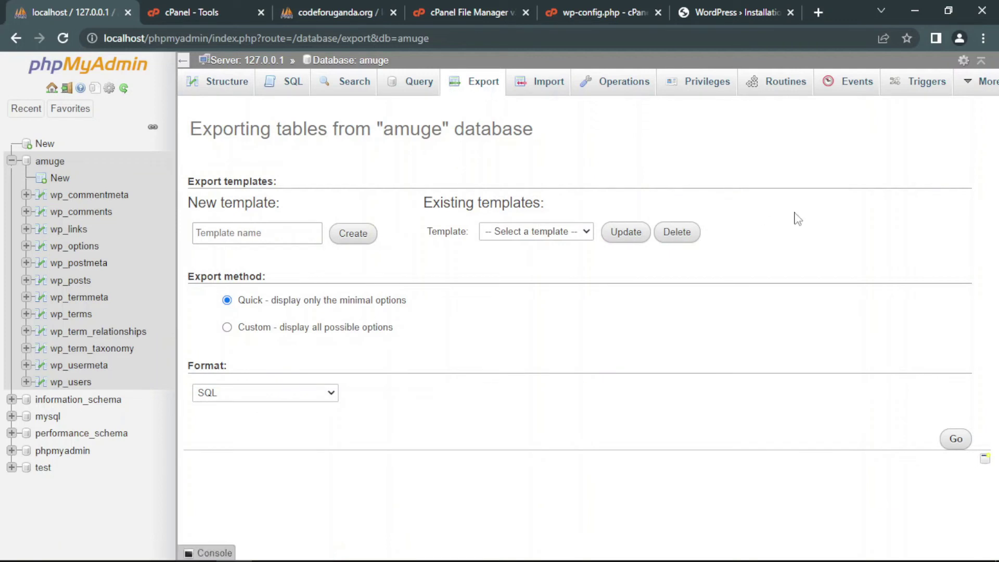
click(956, 441)
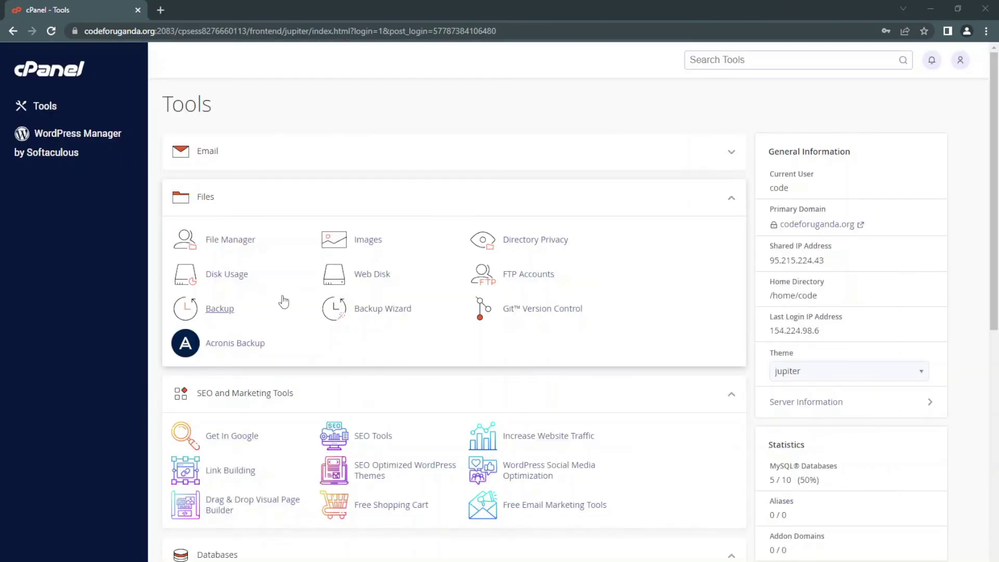
- Launch phpMyAdmin from the Databases section of the hosting account's cPanel
scroll(318, 266, down, 3)
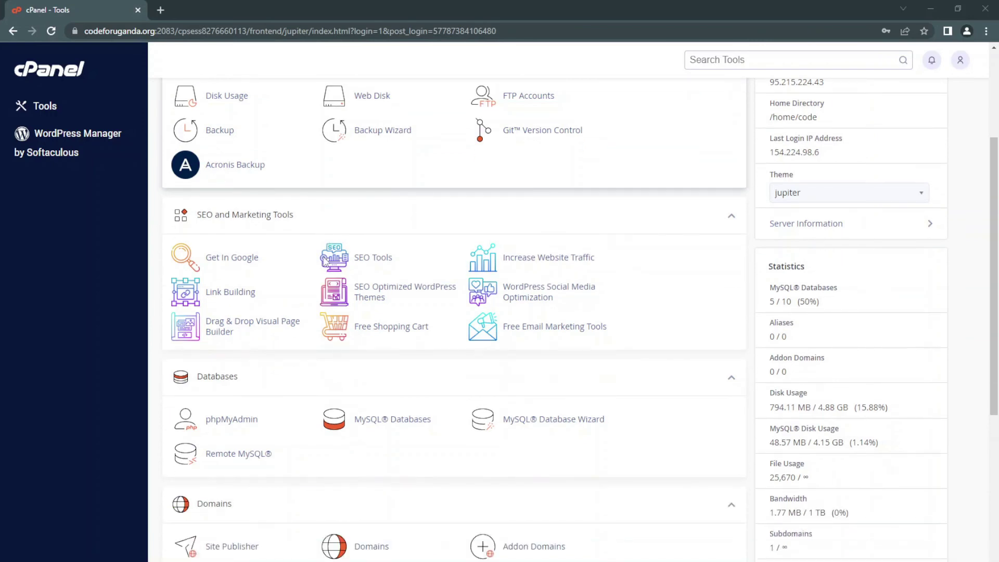
scroll(324, 262, down, 2)
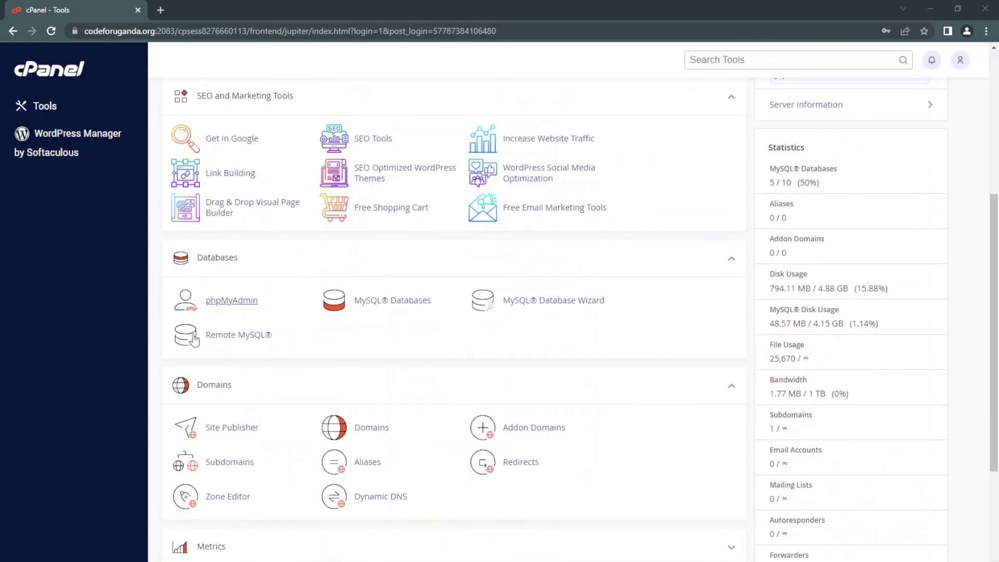
click(221, 308)
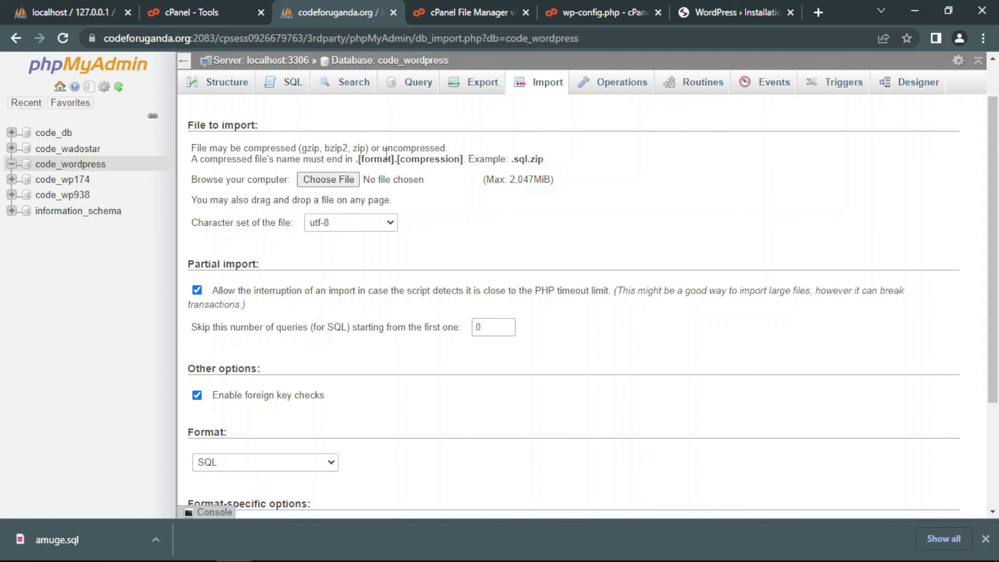
- Import amuge.sql from Downloads into code_wordpress, creating its wp_ tables
click(342, 180)
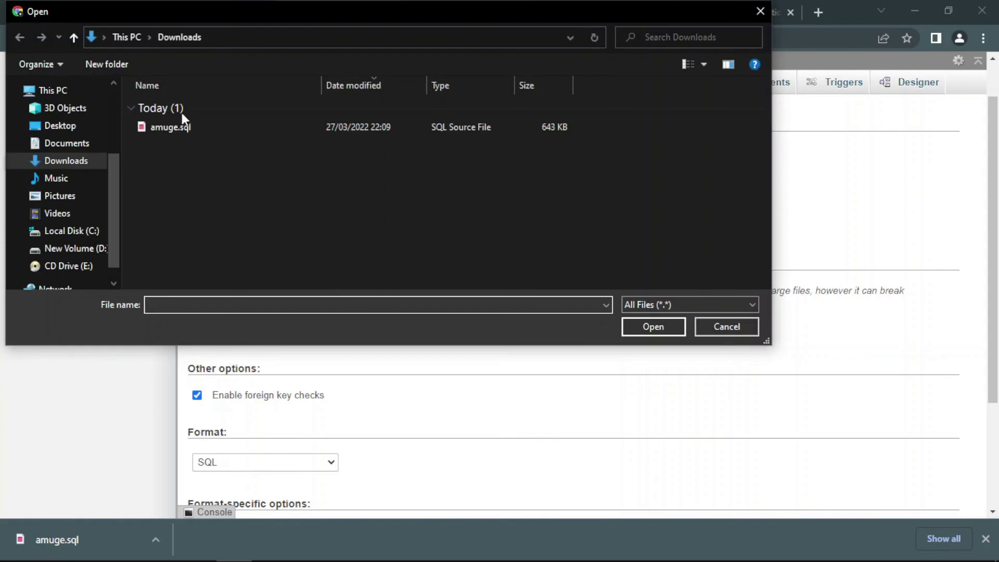
click(182, 121)
click(671, 328)
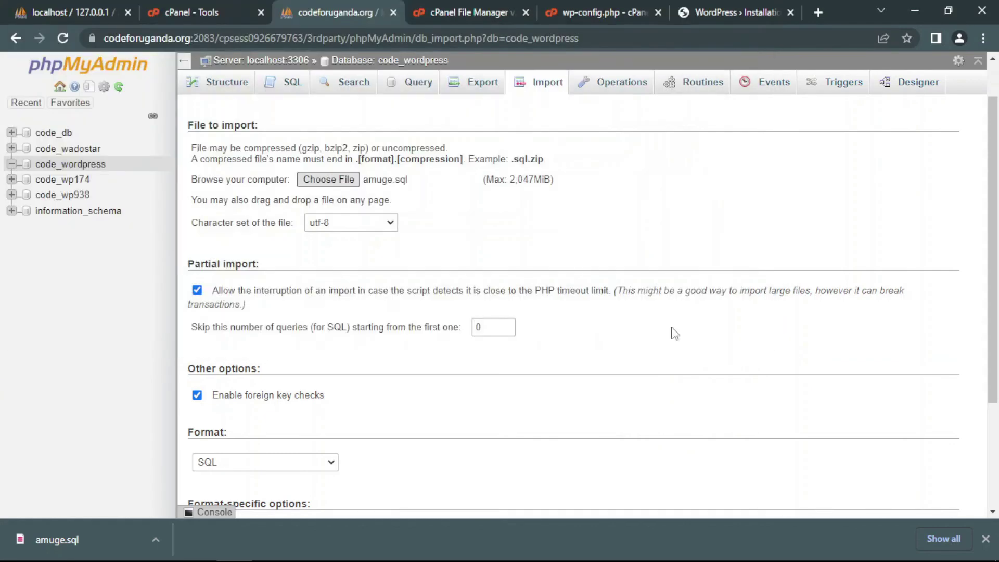
scroll(520, 224, down, 2)
scroll(534, 236, down, 2)
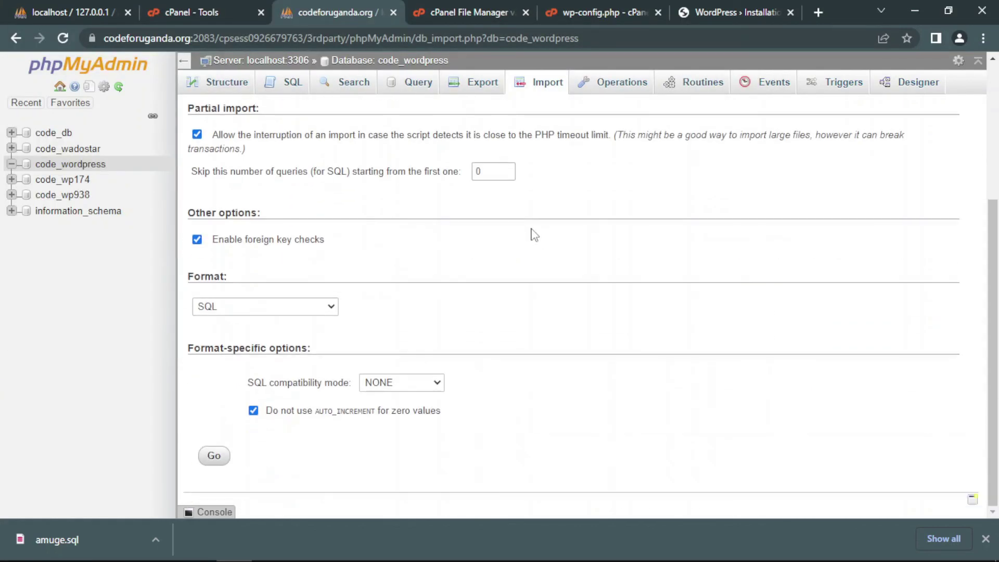
click(215, 457)
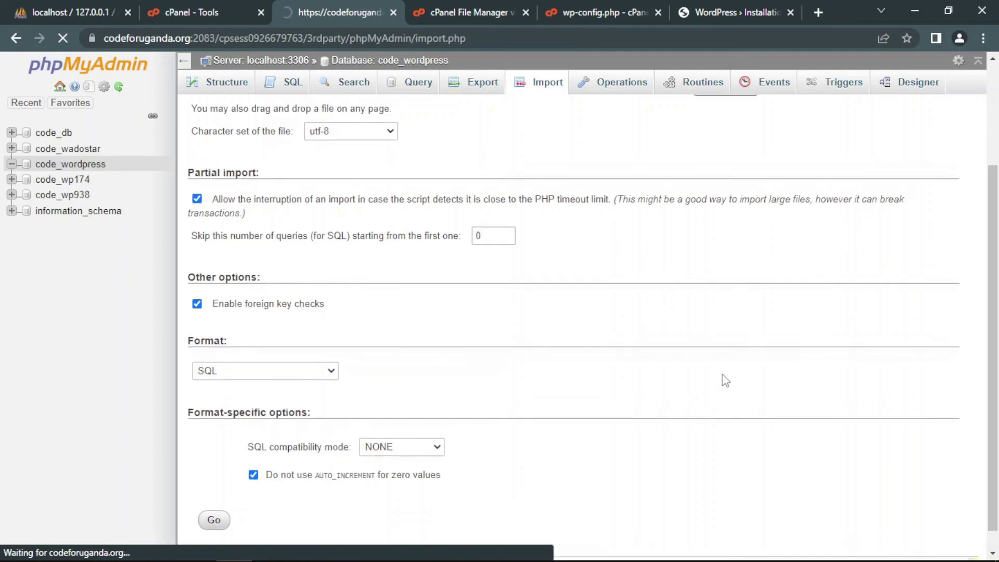
scroll(725, 380, up, 2)
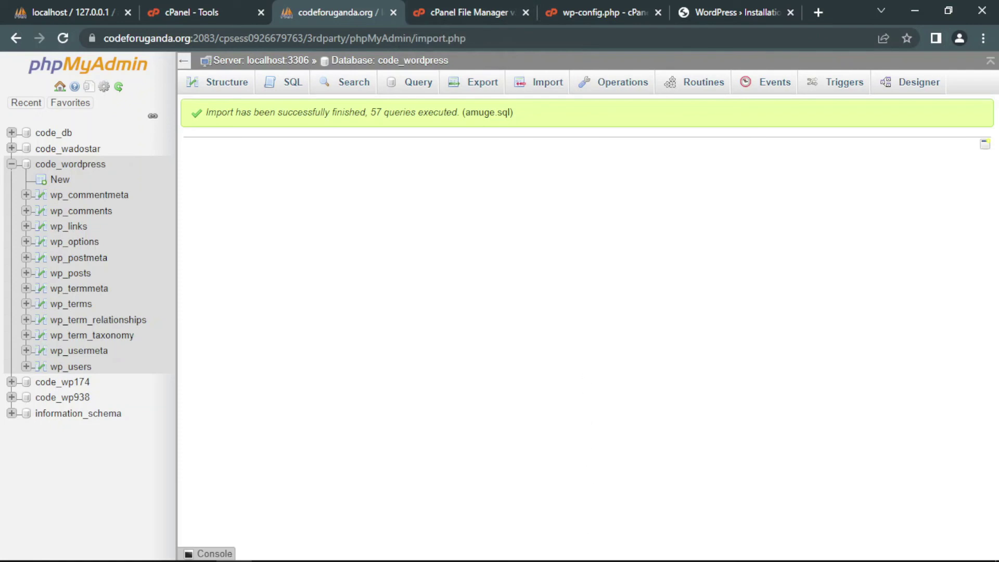
key(ctrl+Tab)
key(ctrl+Tab)
key(ctrl+Tab)
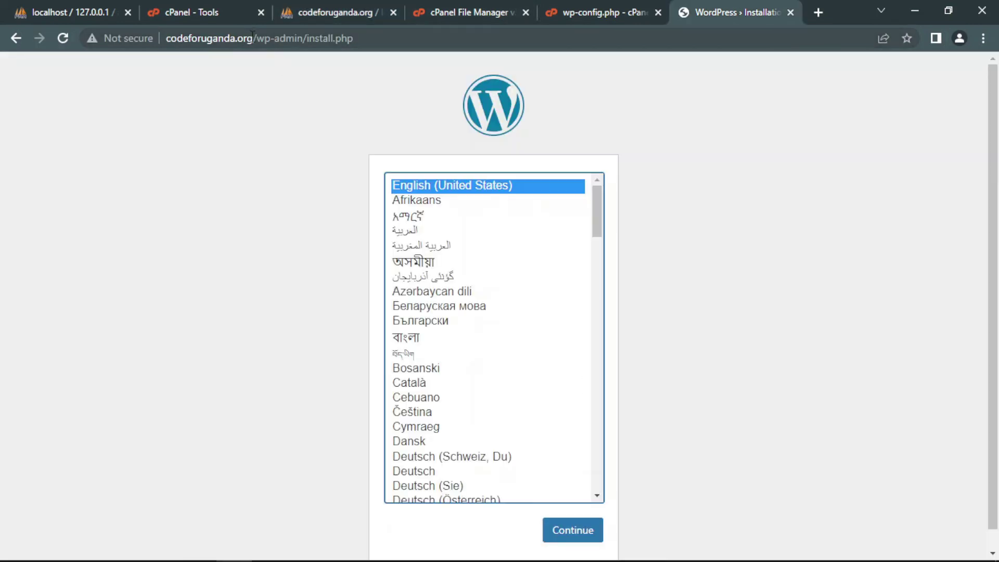
- Remove /wp-admin/install.php from the address and load the bare codeforuganda.org home page
drag(252, 38, 415, 36)
key(BackSpace)
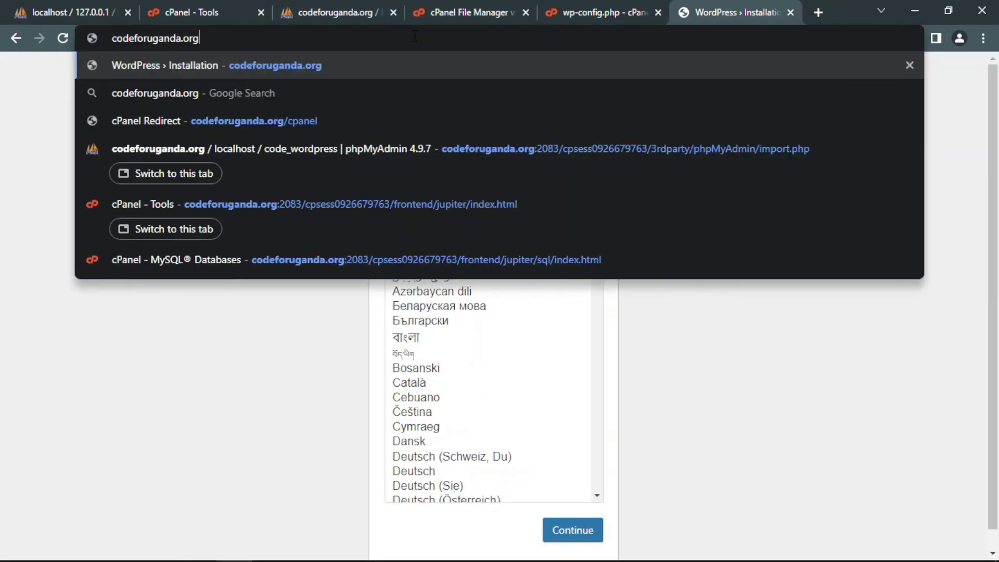
key(Return)
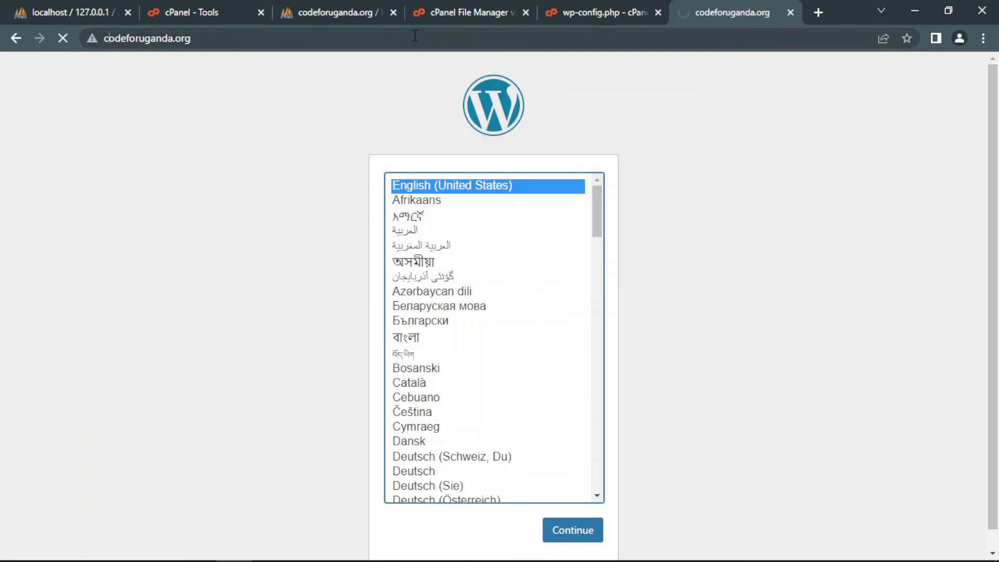
scroll(332, 283, down, 10)
scroll(332, 290, up, 8)
scroll(333, 291, down, 3)
scroll(333, 292, up, 5)
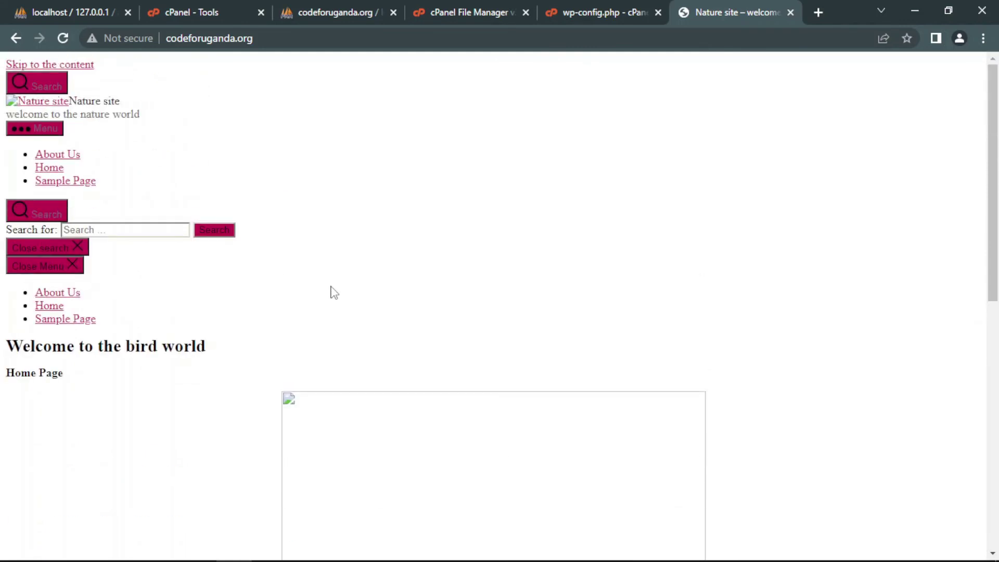
click(288, 38)
key(ctrl+c)
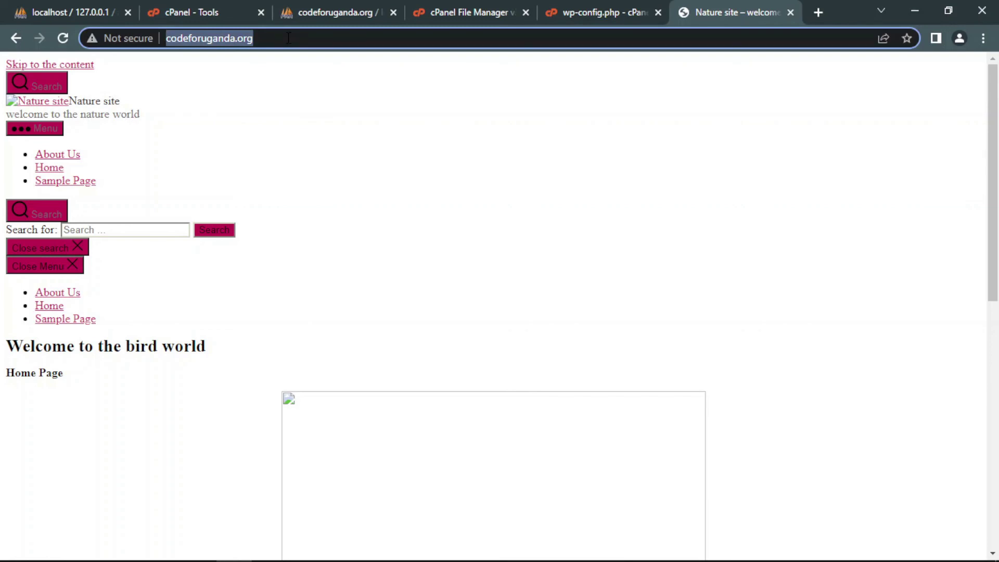
click(345, 10)
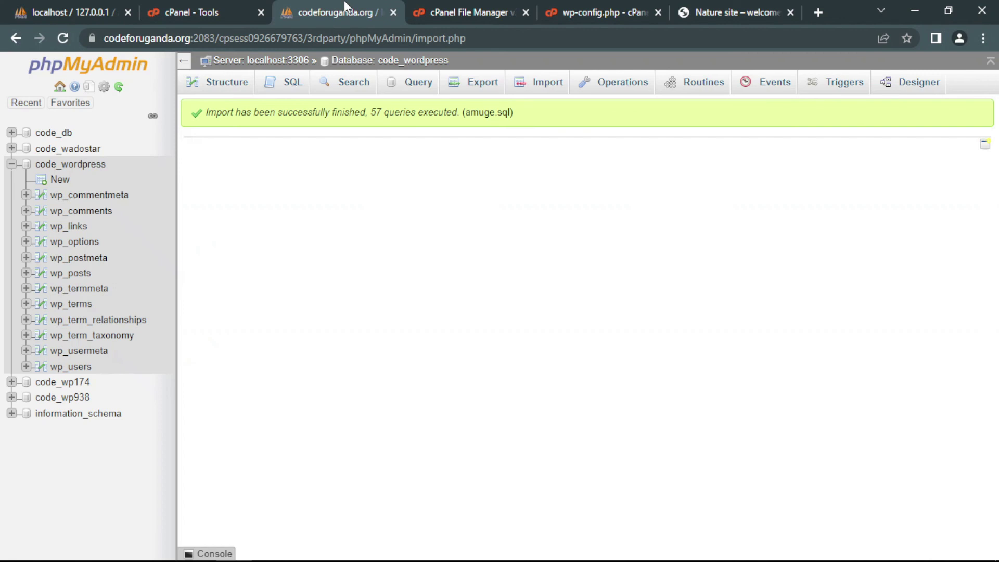
click(77, 242)
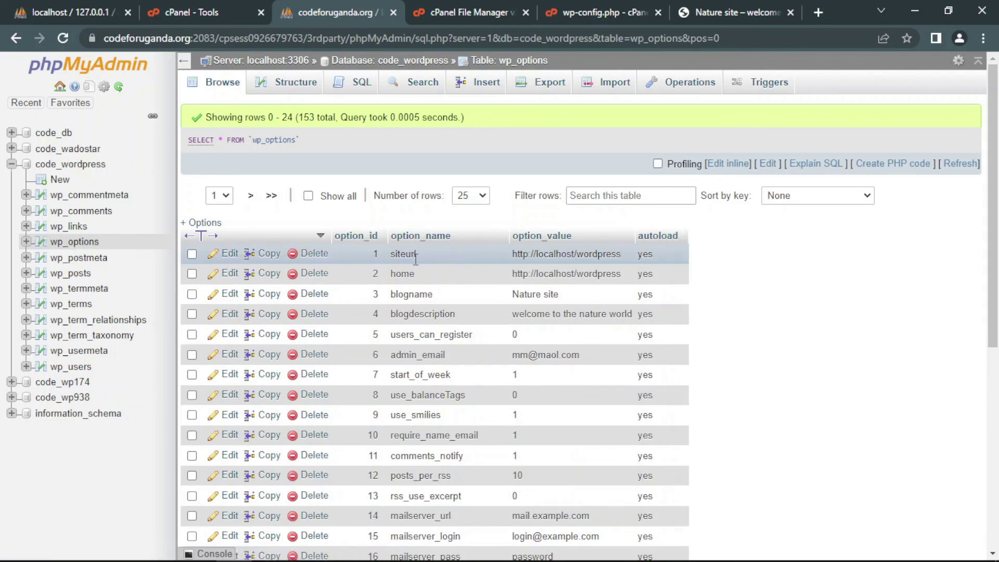
click(229, 259)
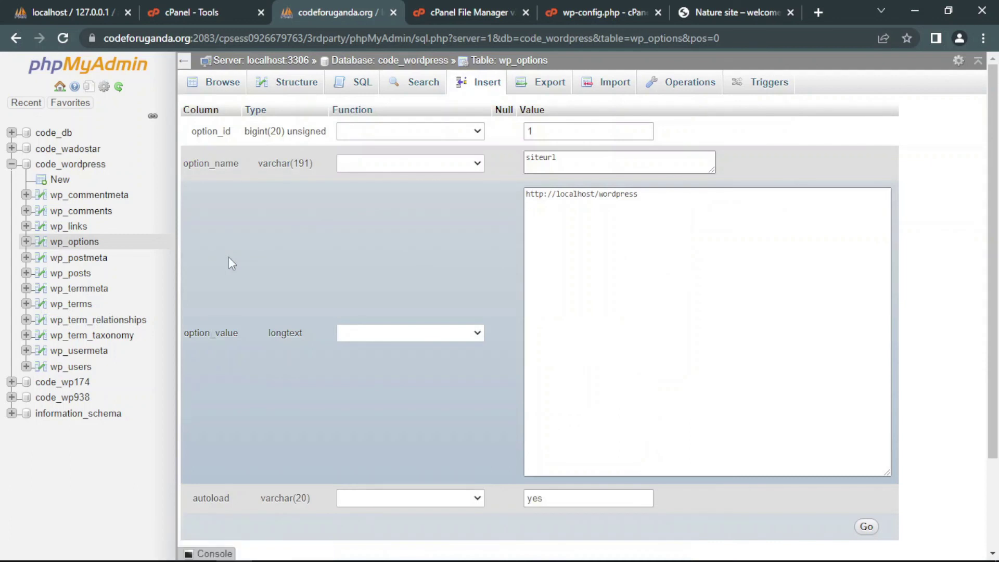
drag(657, 199, 503, 209)
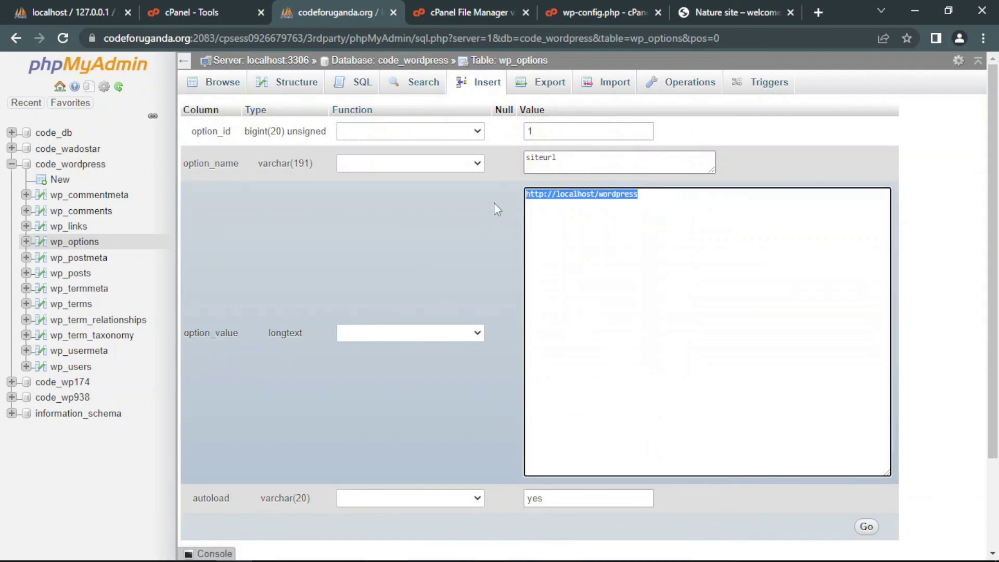
key(ctrl+v)
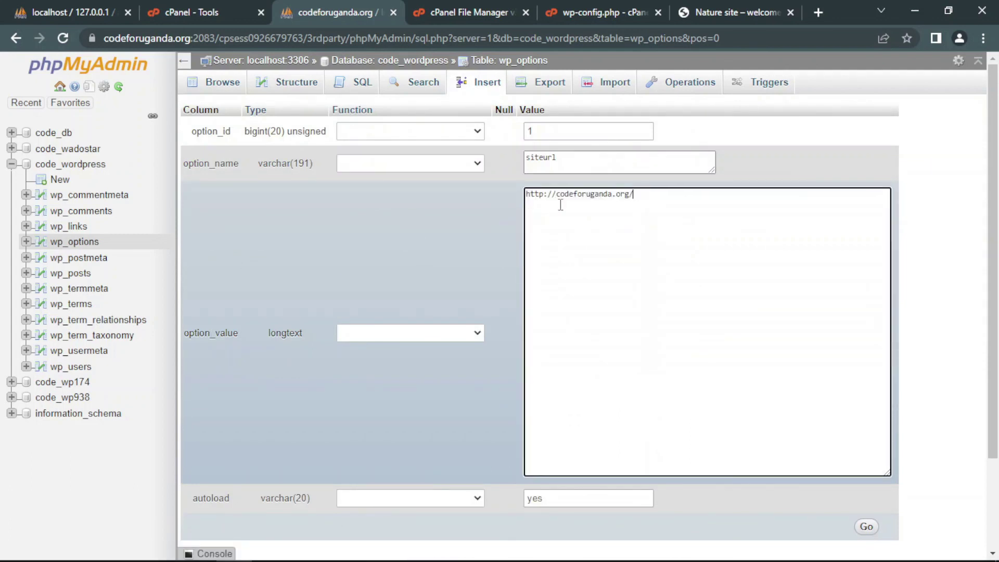
scroll(736, 232, down, 1)
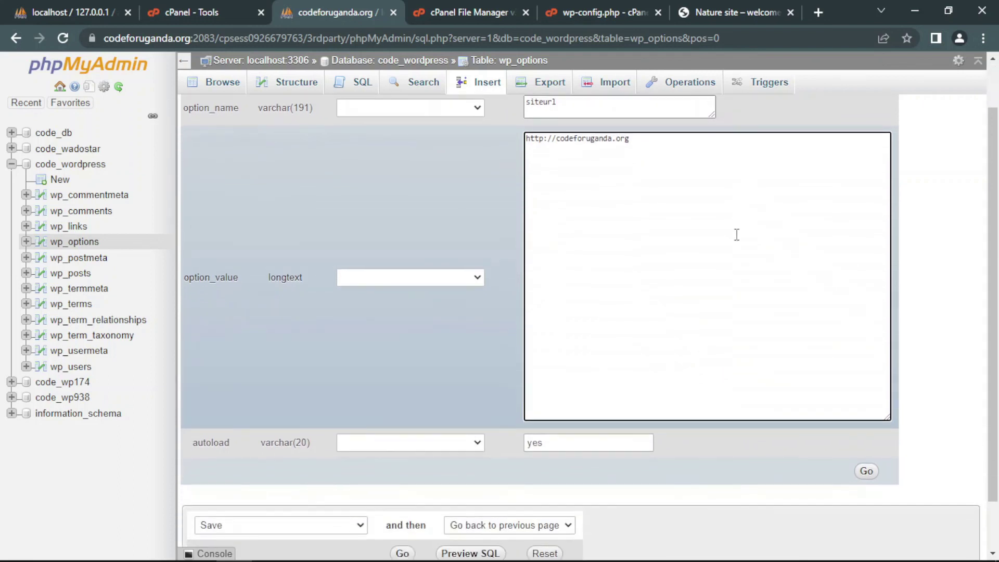
click(867, 470)
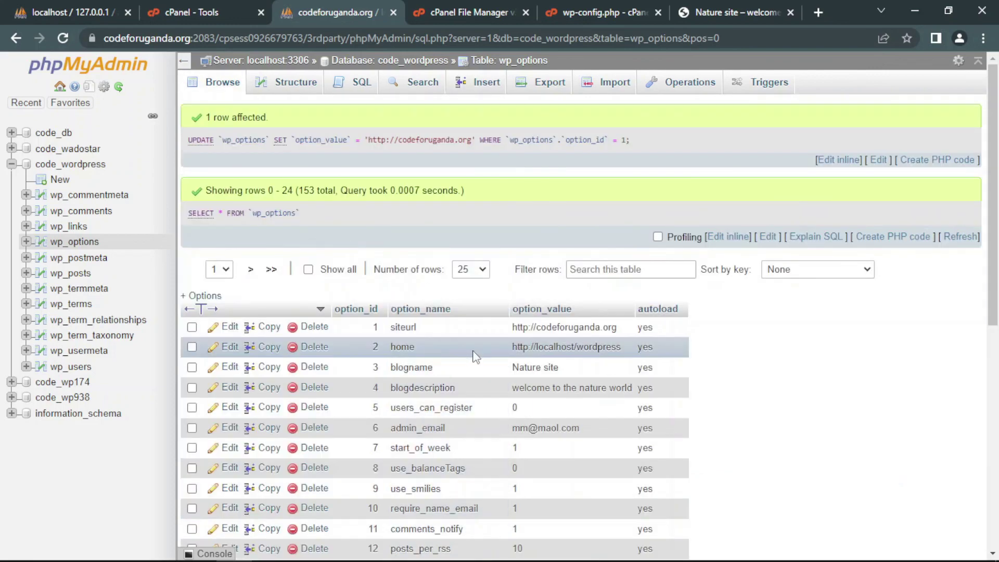
click(229, 347)
key(ctrl+a)
key(ctrl+v)
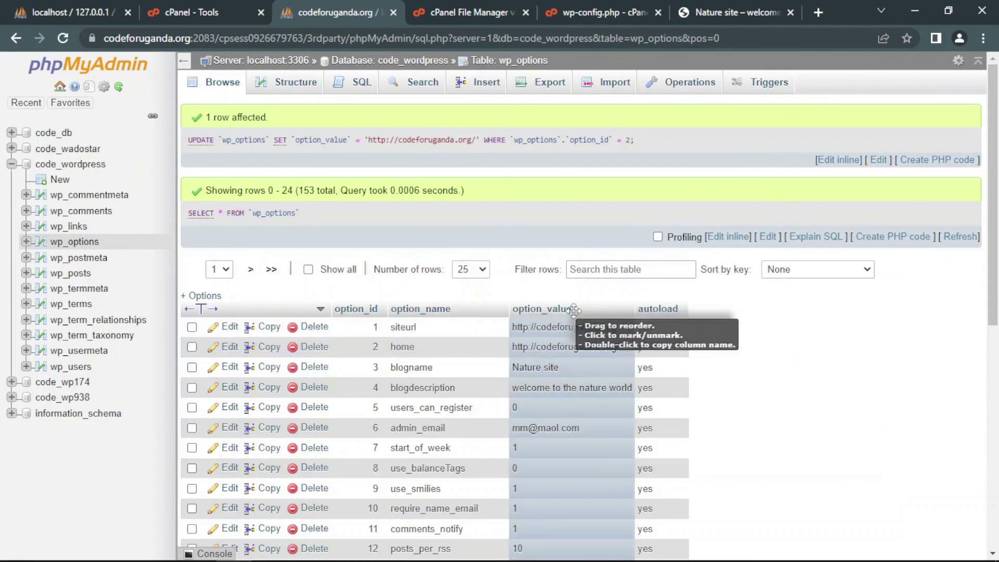
click(739, 4)
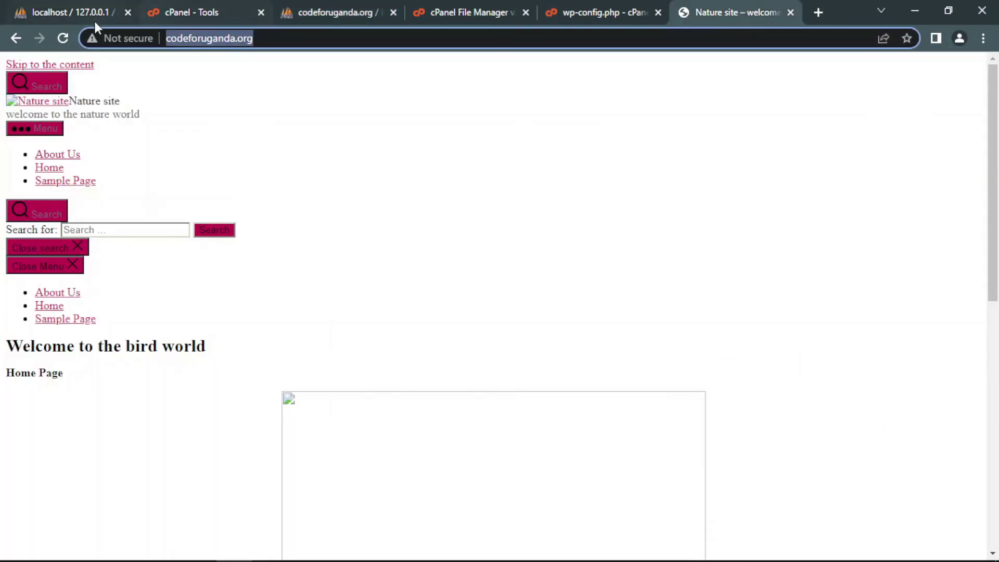
- Reload codeforuganda.org and scroll through the now-styled Nature site with its logo, pink banner and owl image
click(62, 41)
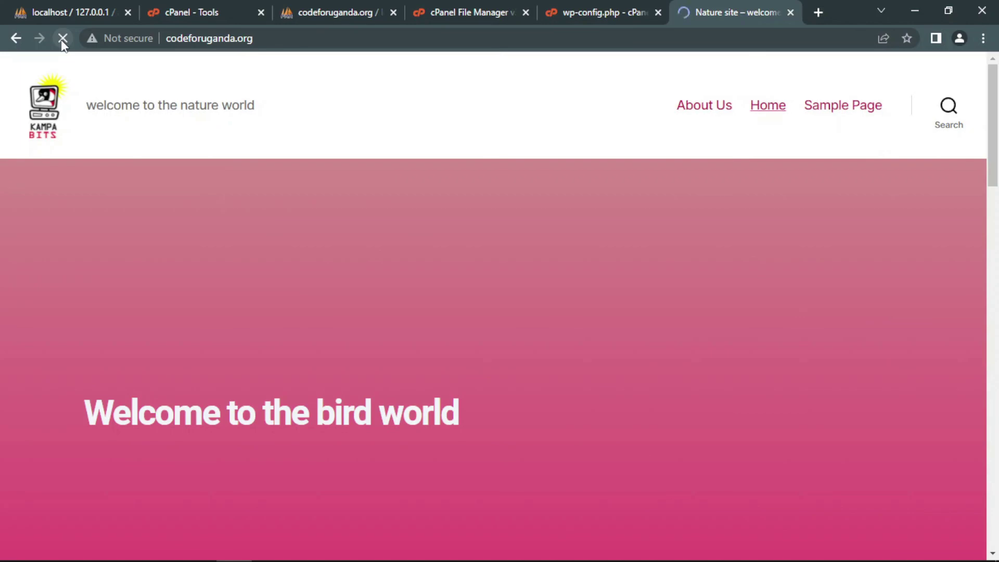
scroll(191, 207, down, 2)
scroll(190, 206, down, 12)
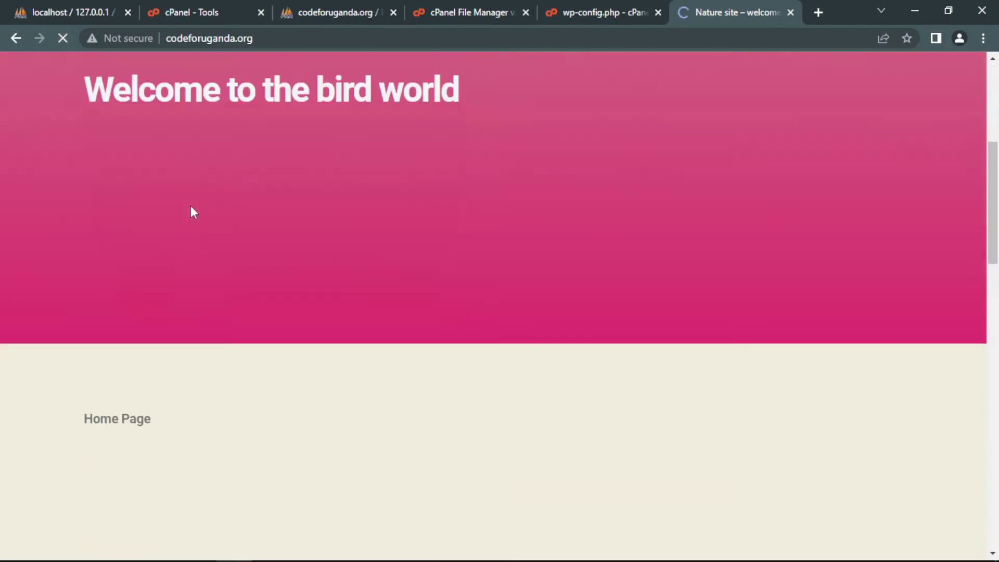
scroll(190, 208, down, 3)
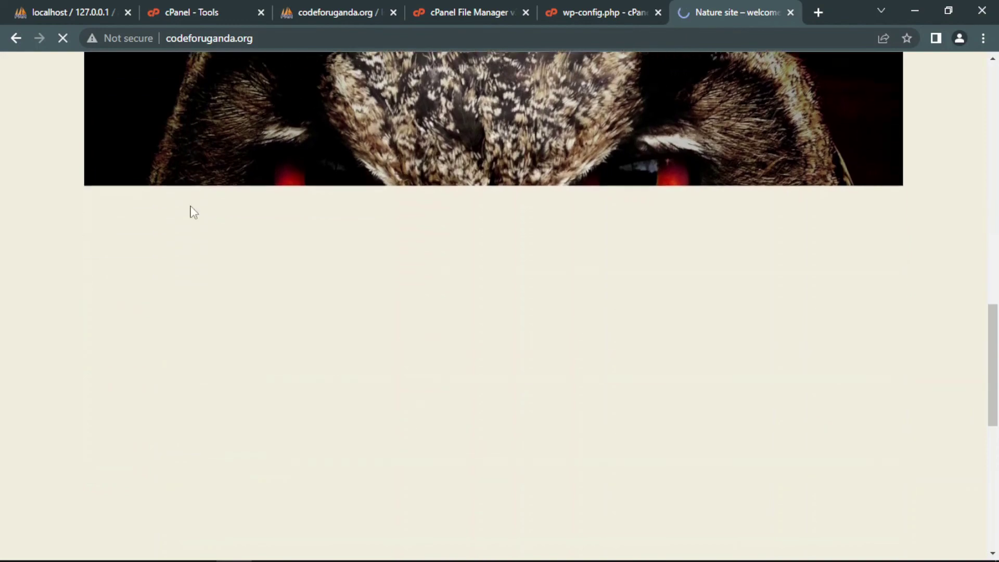
scroll(191, 208, up, 20)
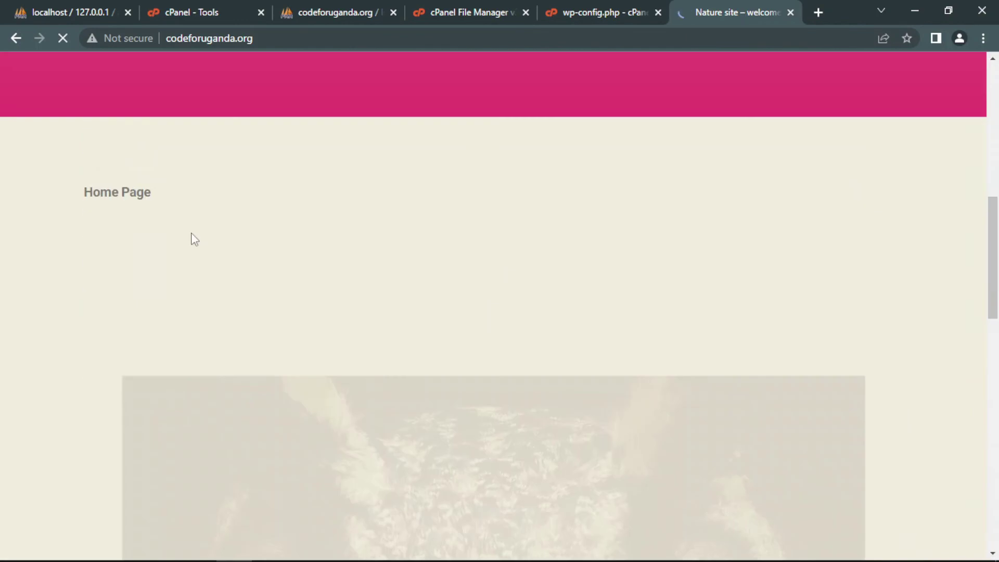